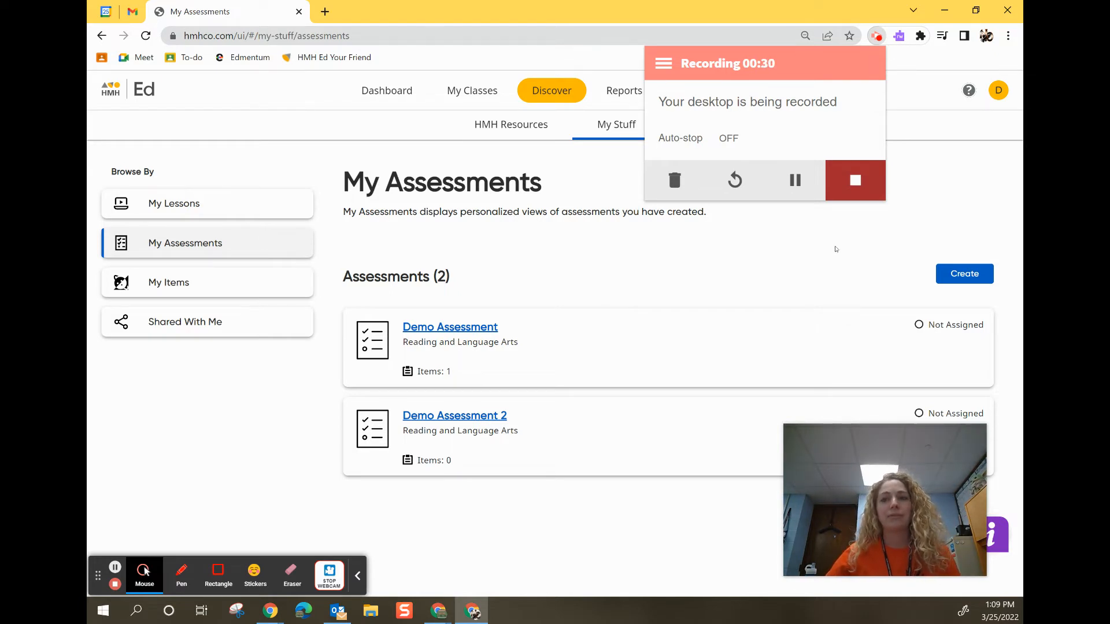
# Open the My Assessments list within My Stuff.
pyautogui.click(835, 248)
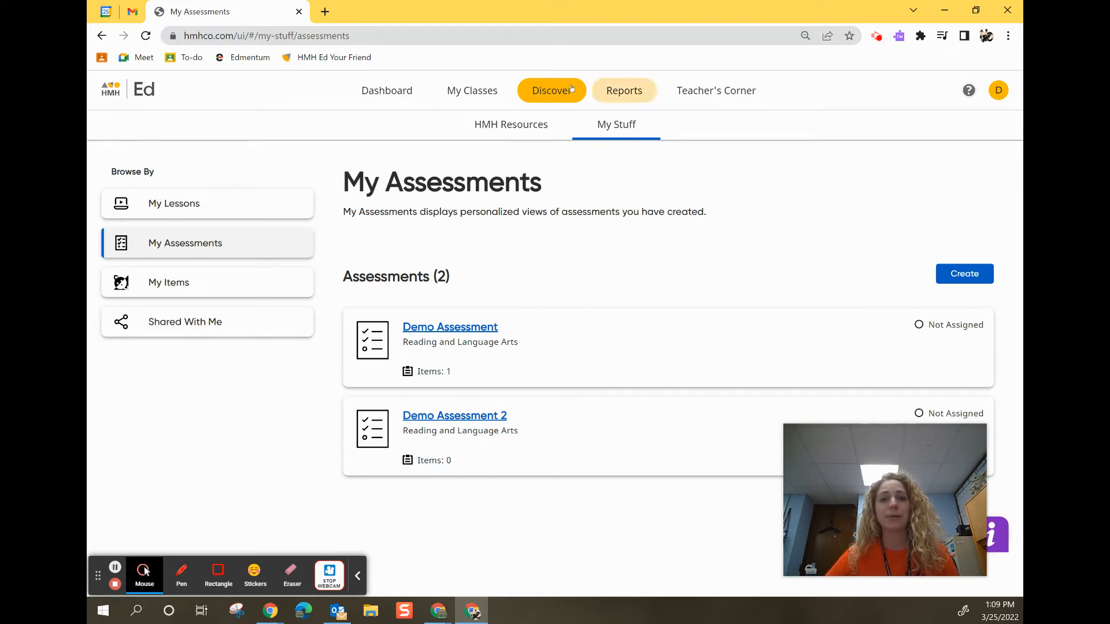
pyautogui.click(608, 132)
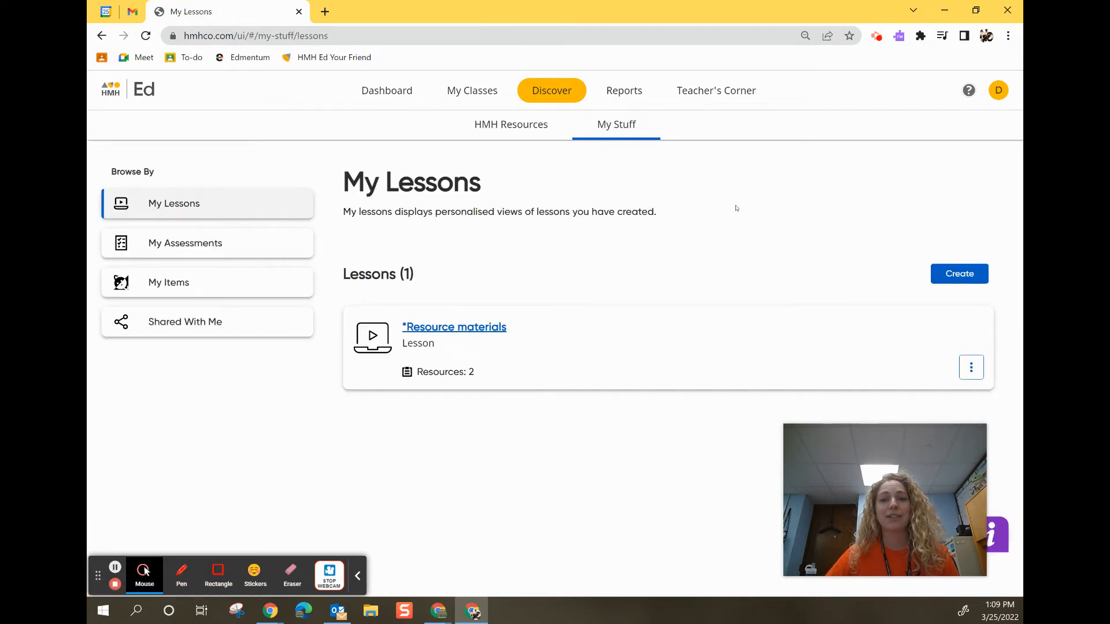
pyautogui.click(155, 248)
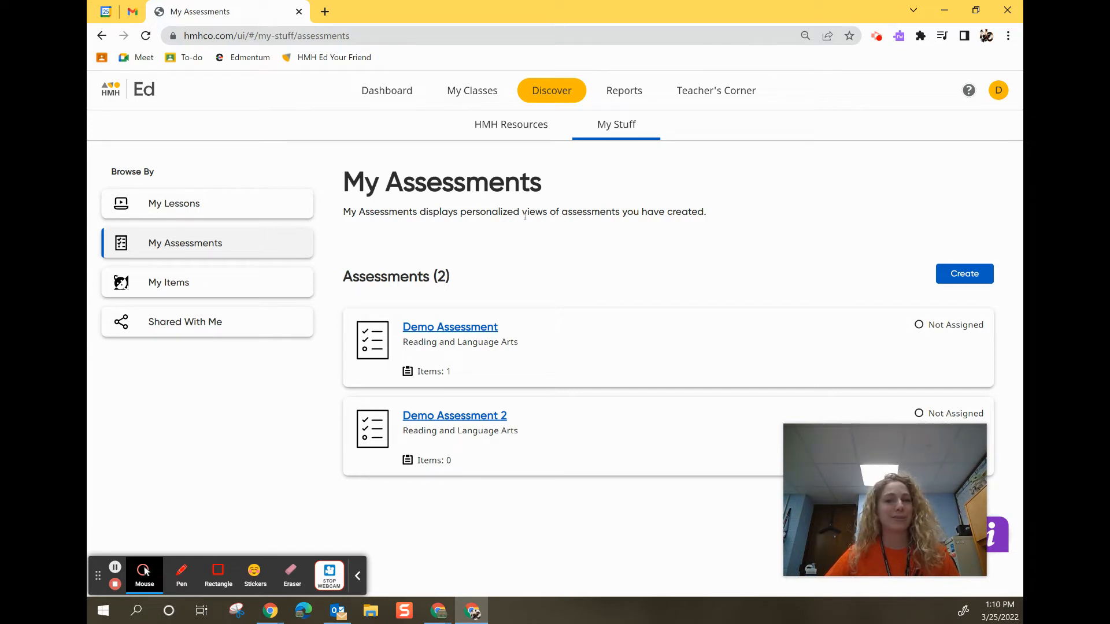
# Start a new custom assessment and title it "Demo Assessment 3".
pyautogui.click(968, 280)
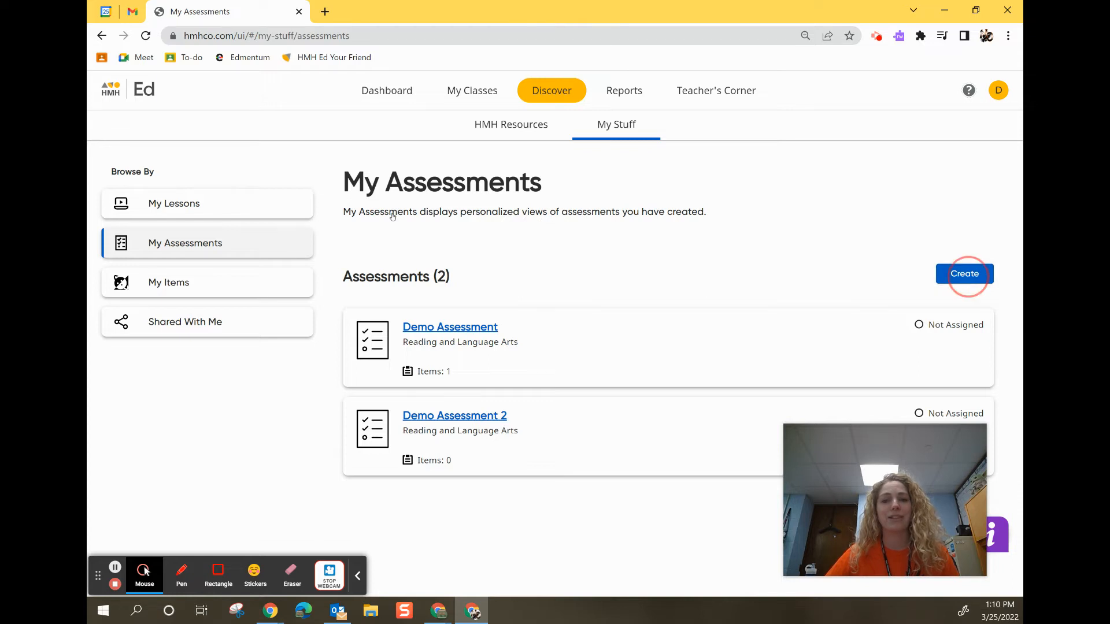
pyautogui.click(460, 259)
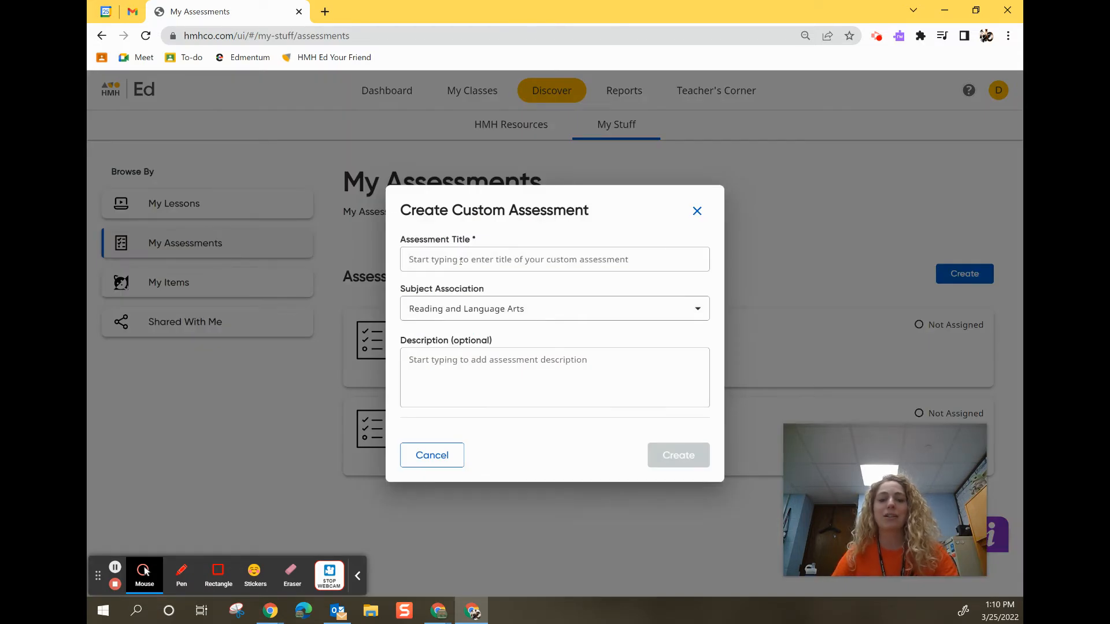
pyautogui.write('D')
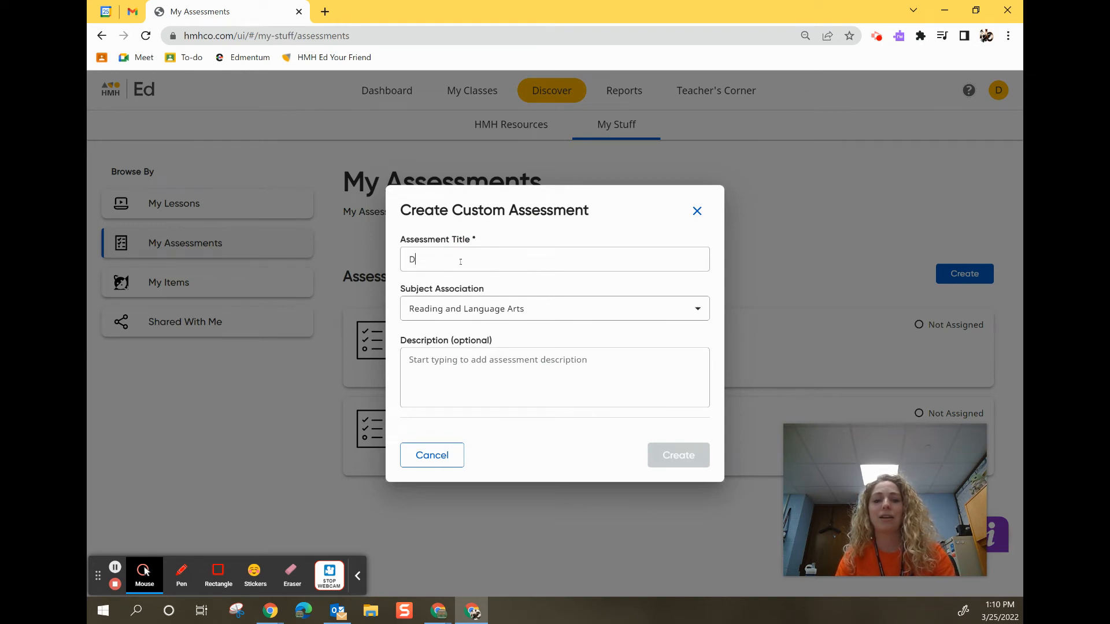
pyautogui.write('emo Assessment 3')
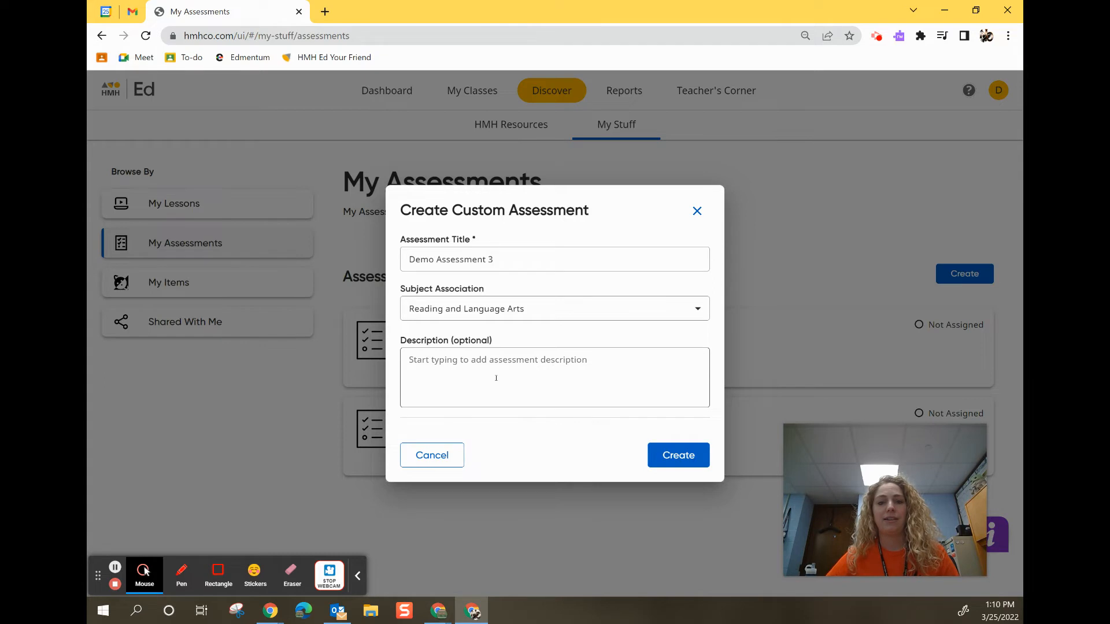
# Enter the description "Assess character and setting" and create the custom assessment.
pyautogui.click(496, 378)
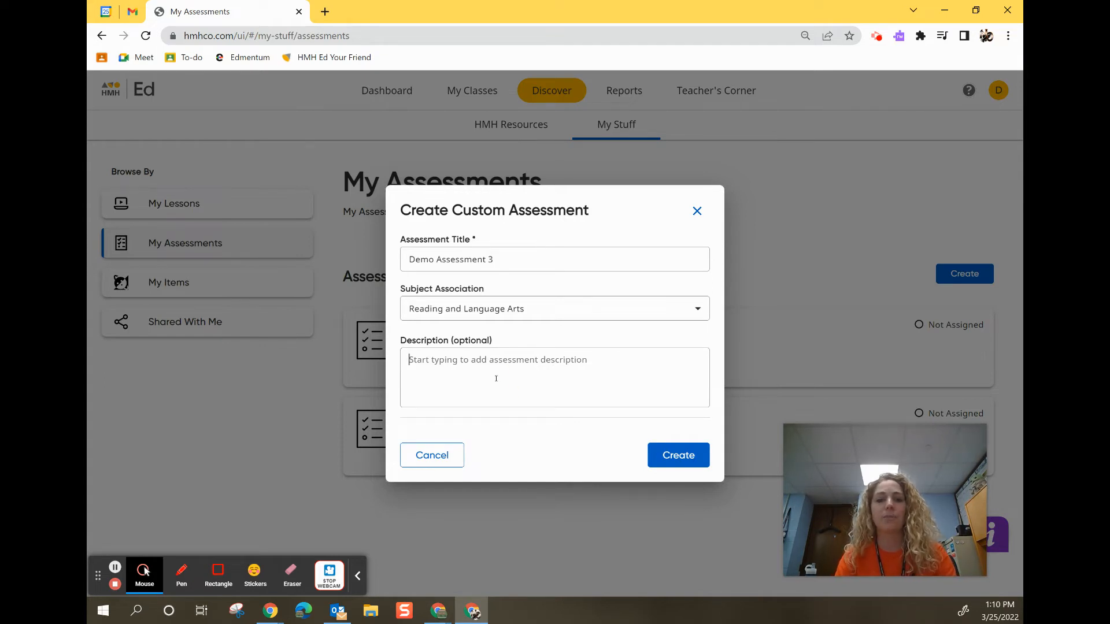
pyautogui.write('As')
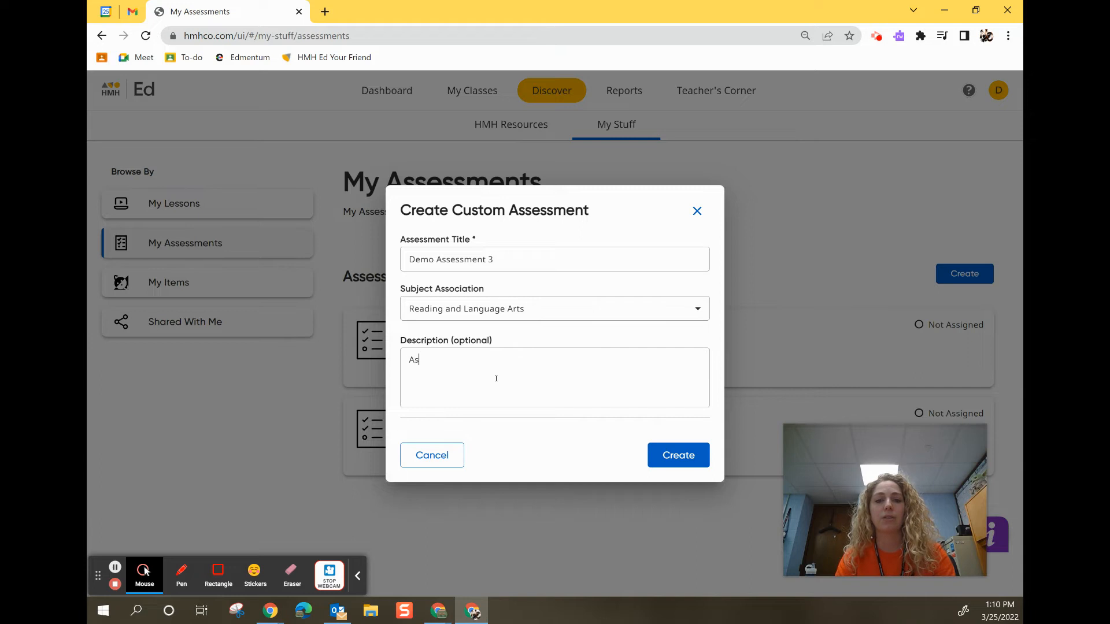
pyautogui.write('sess')
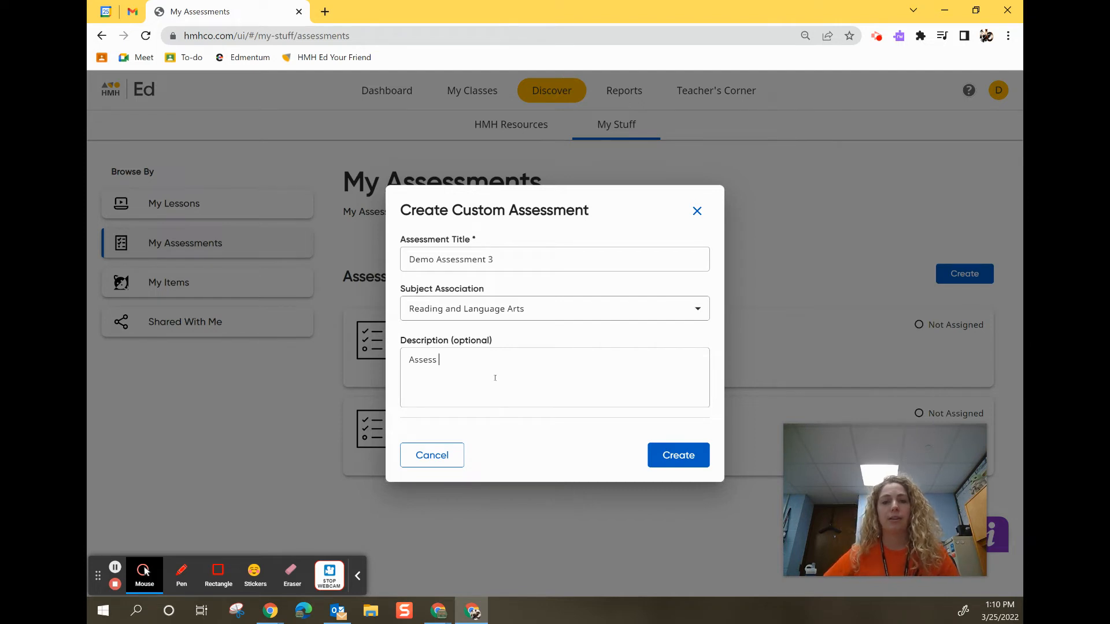
pyautogui.write('character and setting')
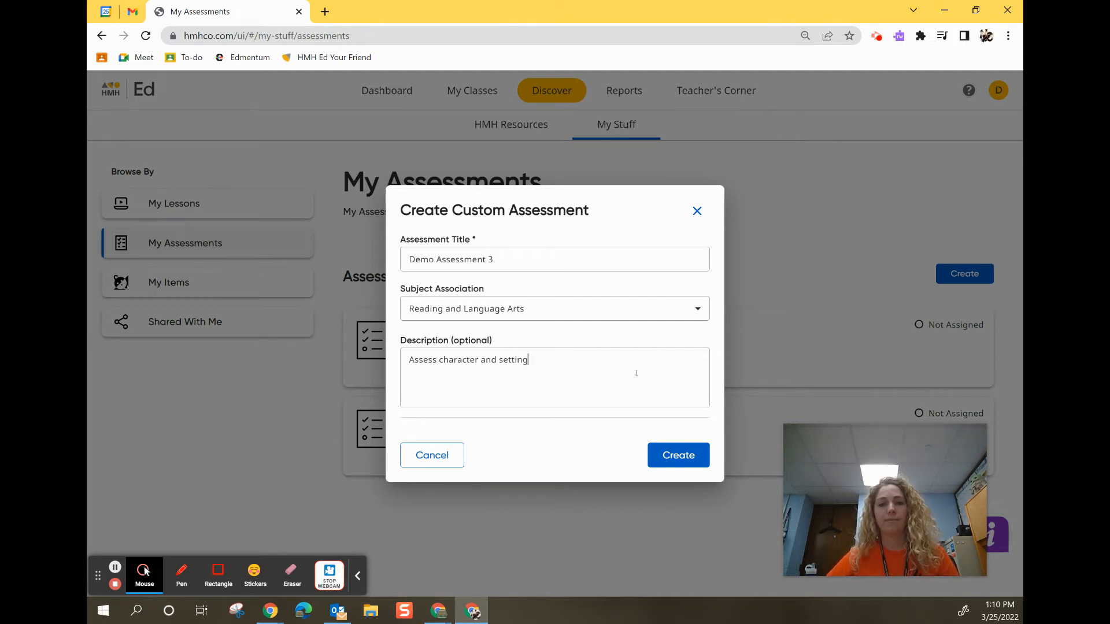
pyautogui.click(663, 456)
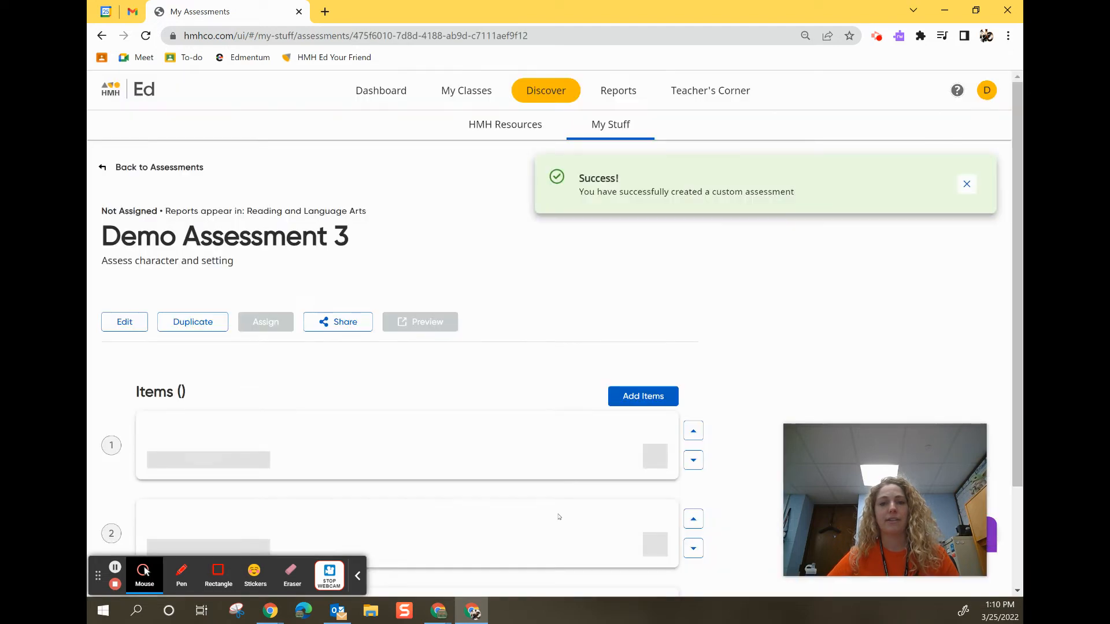
# Start adding items to the new assessment and look through the HMH Into Reading G1 table of contents.
pyautogui.click(670, 396)
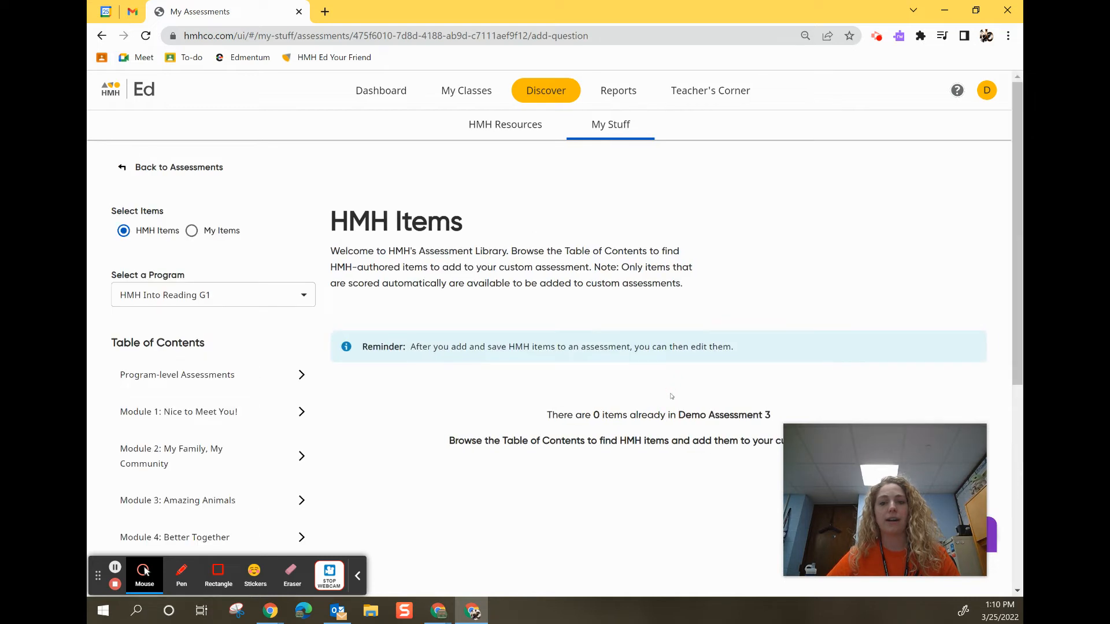
pyautogui.scroll(-1, 192, 318)
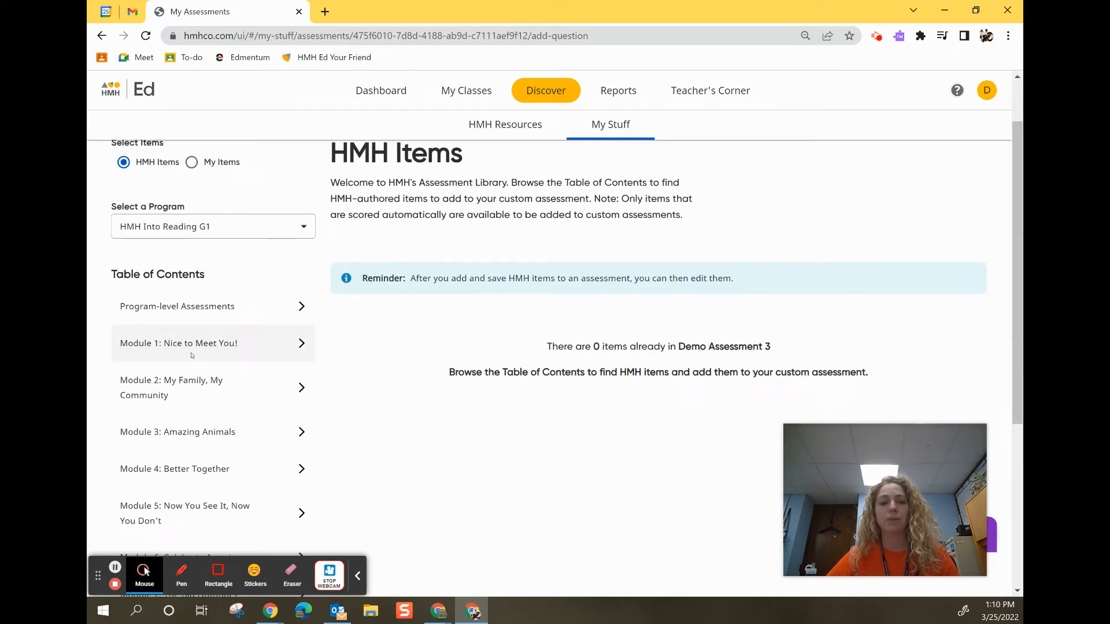
pyautogui.scroll(-4, 193, 359)
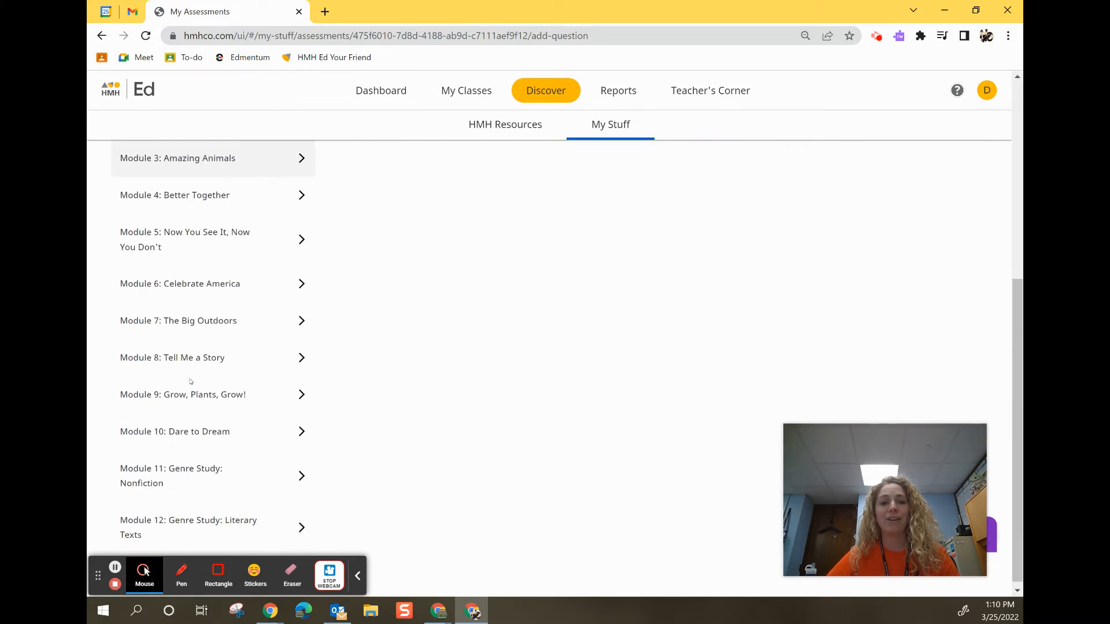
pyautogui.scroll(3, 221, 391)
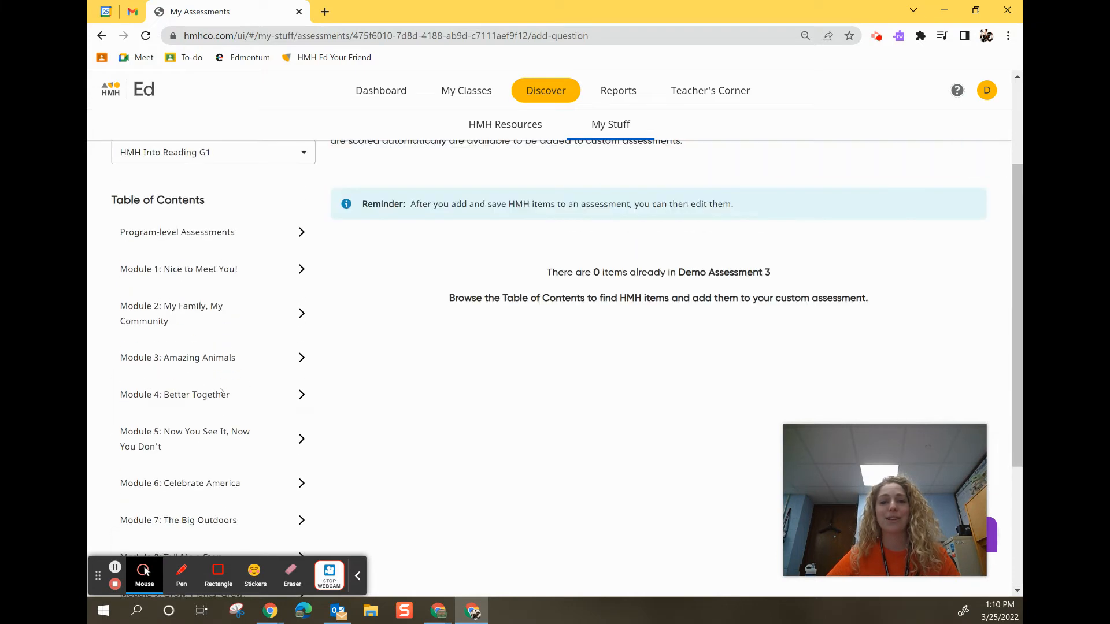
pyautogui.scroll(1, 220, 393)
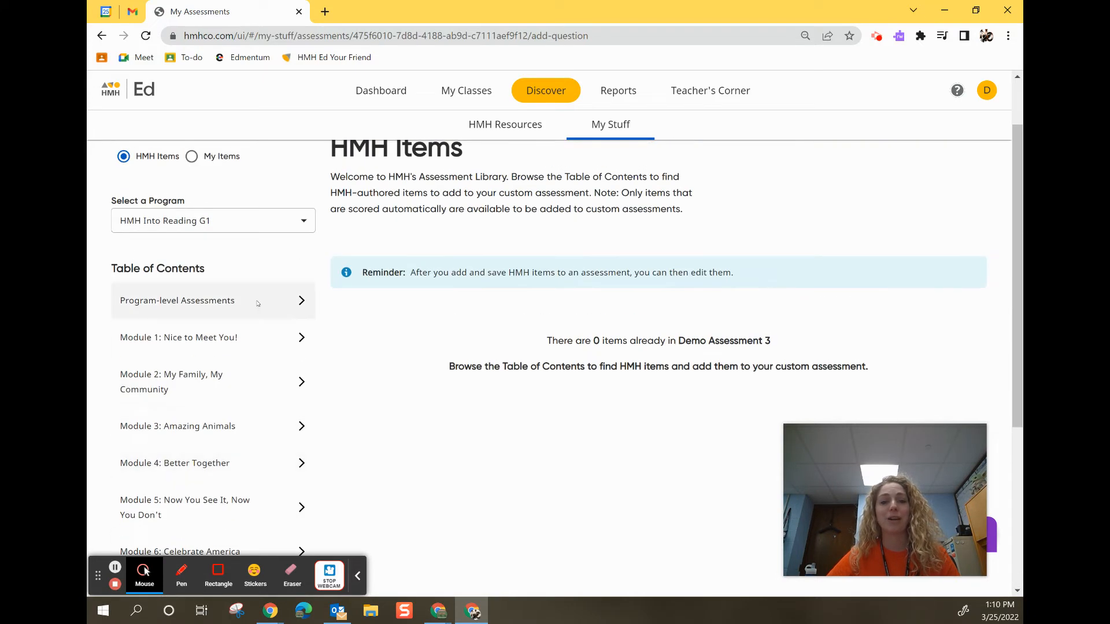
# Open the Program-level Assessments section and look through its list of assessments and quizzes.
pyautogui.click(296, 305)
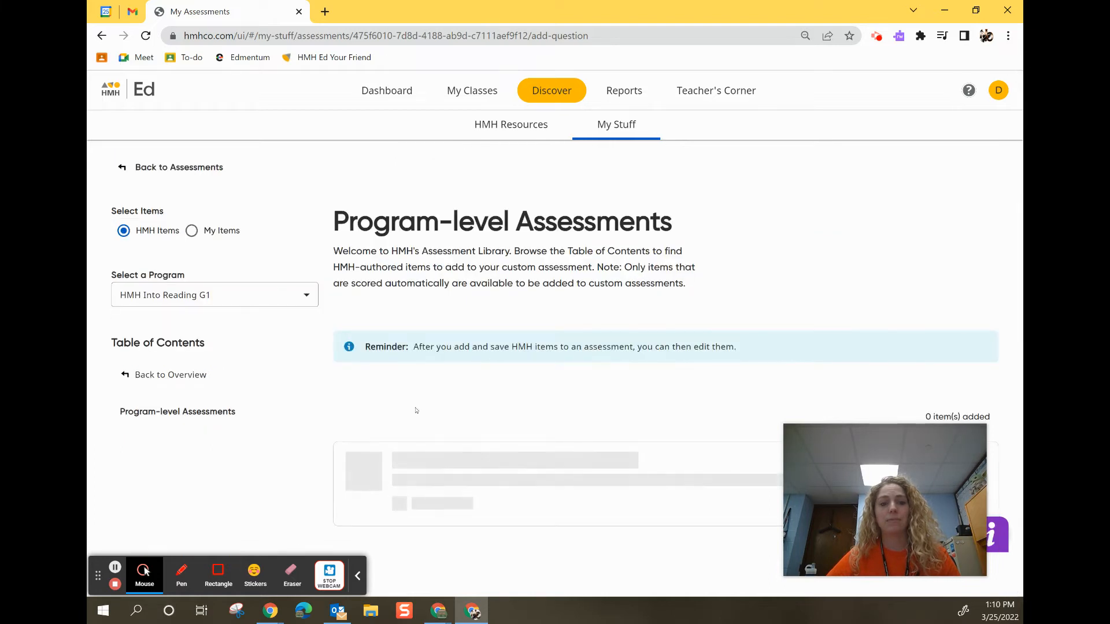
pyautogui.scroll(-2, 416, 410)
pyautogui.scroll(-2, 416, 410)
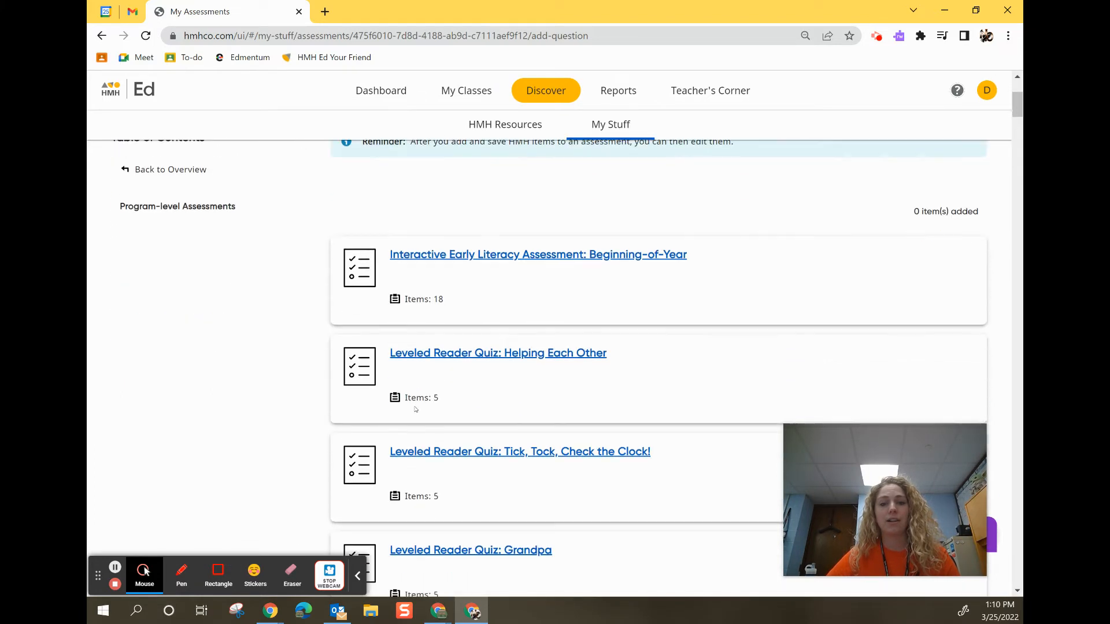
pyautogui.scroll(-1, 592, 356)
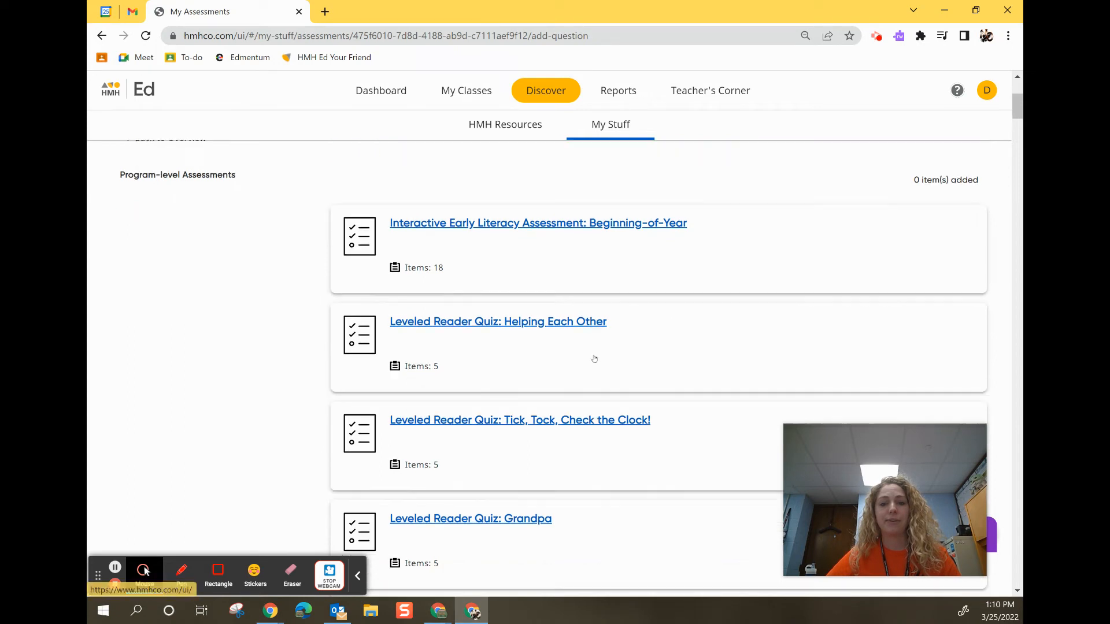
pyautogui.scroll(-6, 461, 406)
pyautogui.scroll(10, 461, 406)
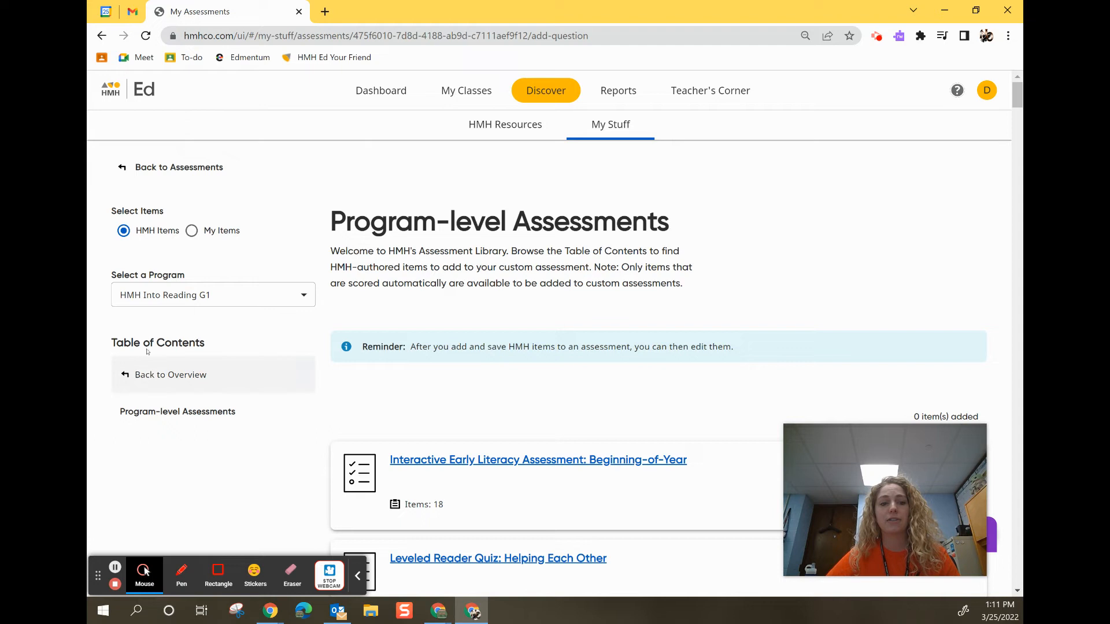
# Return to the contents overview and open the module assessment of Module 1: Nice to Meet You!
pyautogui.click(158, 373)
pyautogui.click(260, 411)
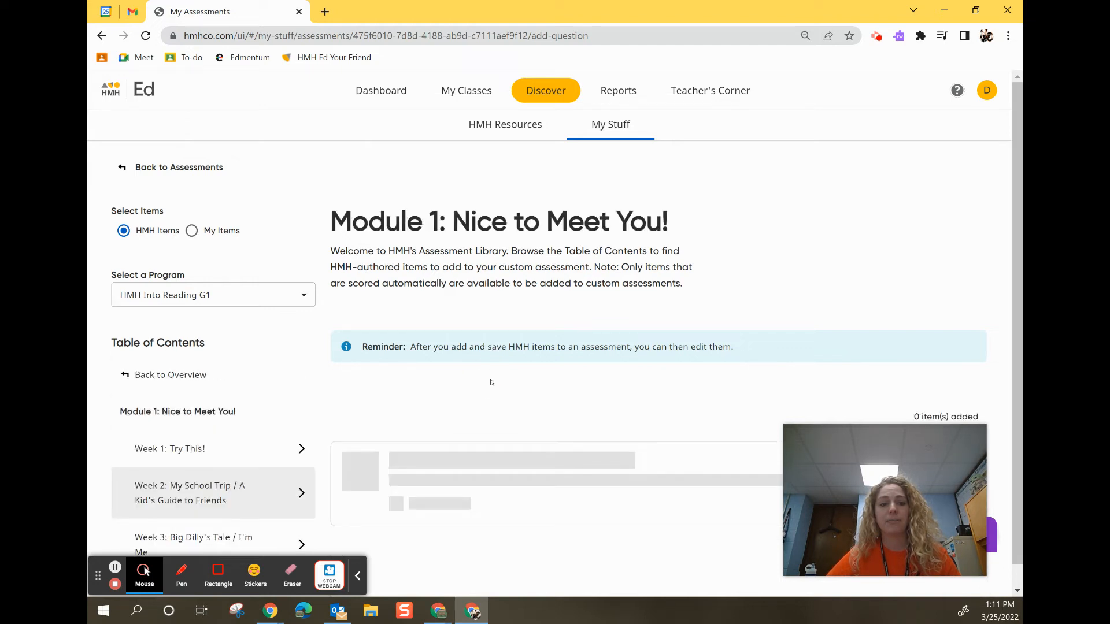
pyautogui.scroll(-1, 491, 382)
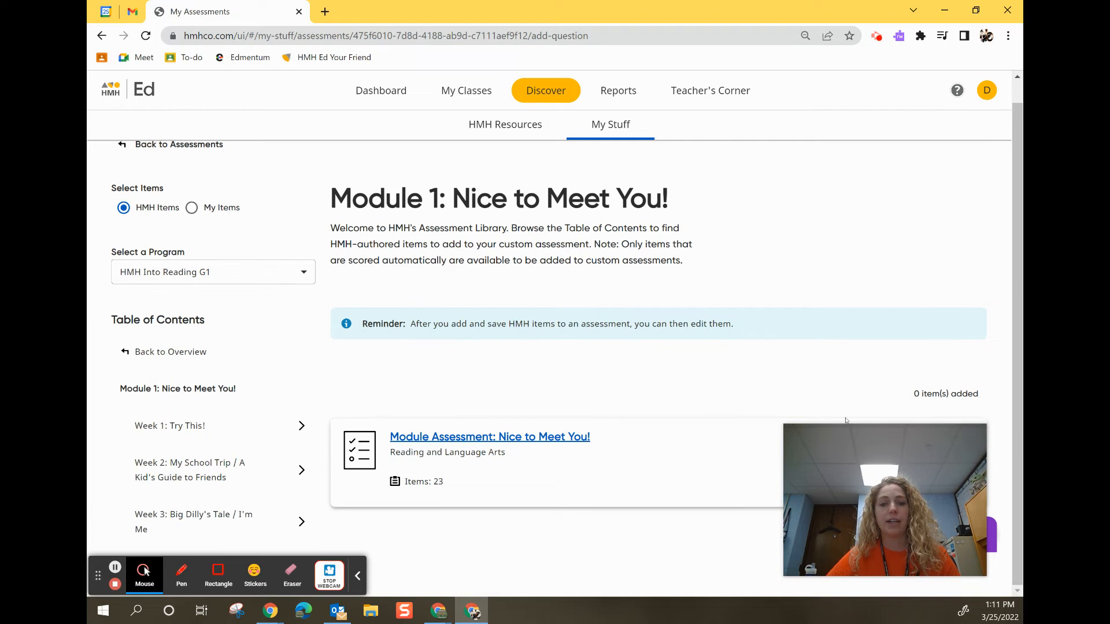
pyautogui.moveTo(854, 439); pyautogui.dragTo(826, 245)
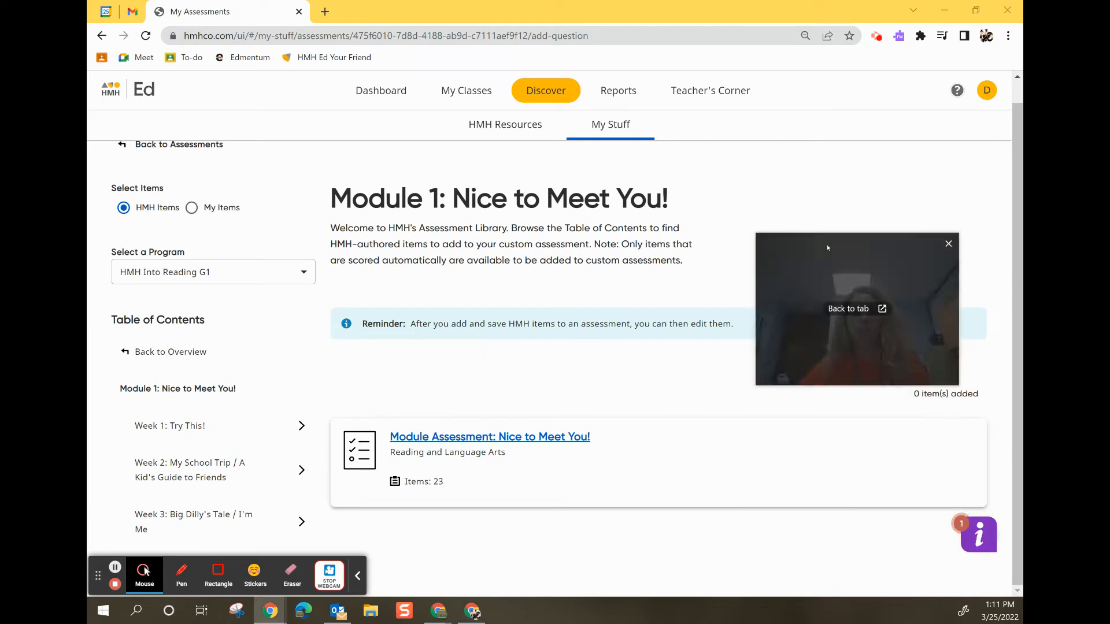
pyautogui.click(473, 441)
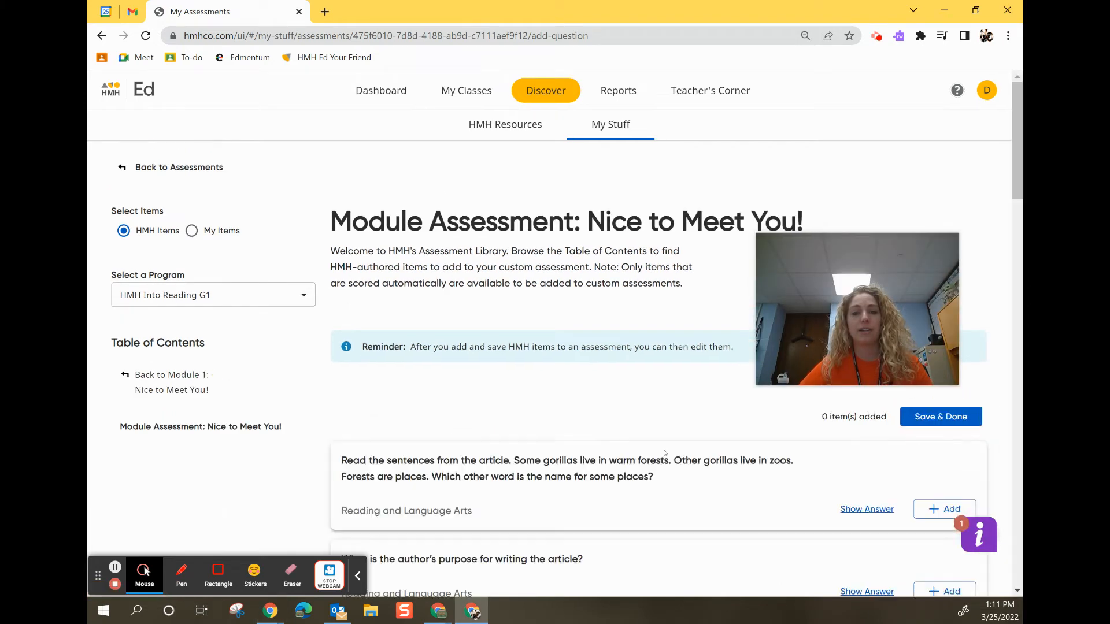
# Review the questions in the Nice to Meet You! module assessment for items suited to the custom assessment.
pyautogui.scroll(-3, 664, 453)
pyautogui.scroll(2, 664, 451)
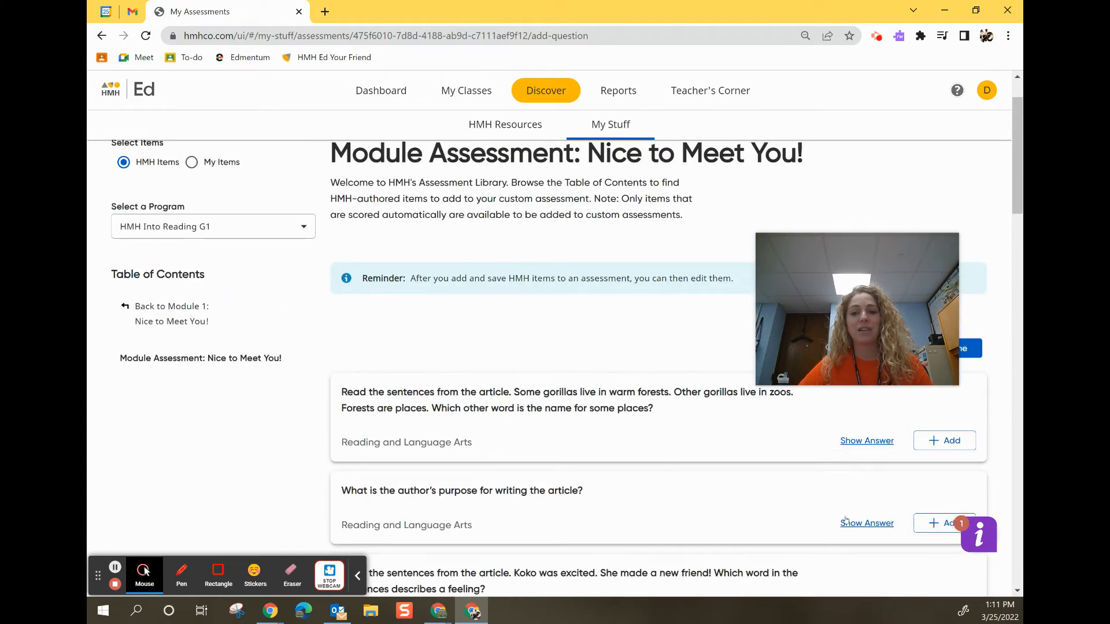
pyautogui.scroll(-2, 847, 523)
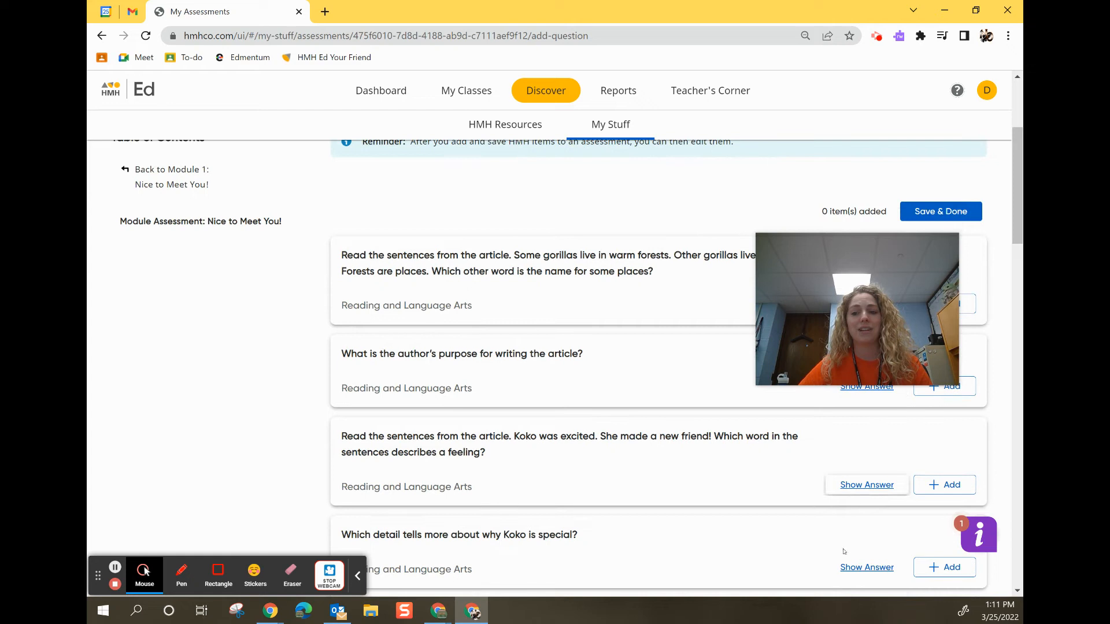
pyautogui.scroll(-2, 852, 549)
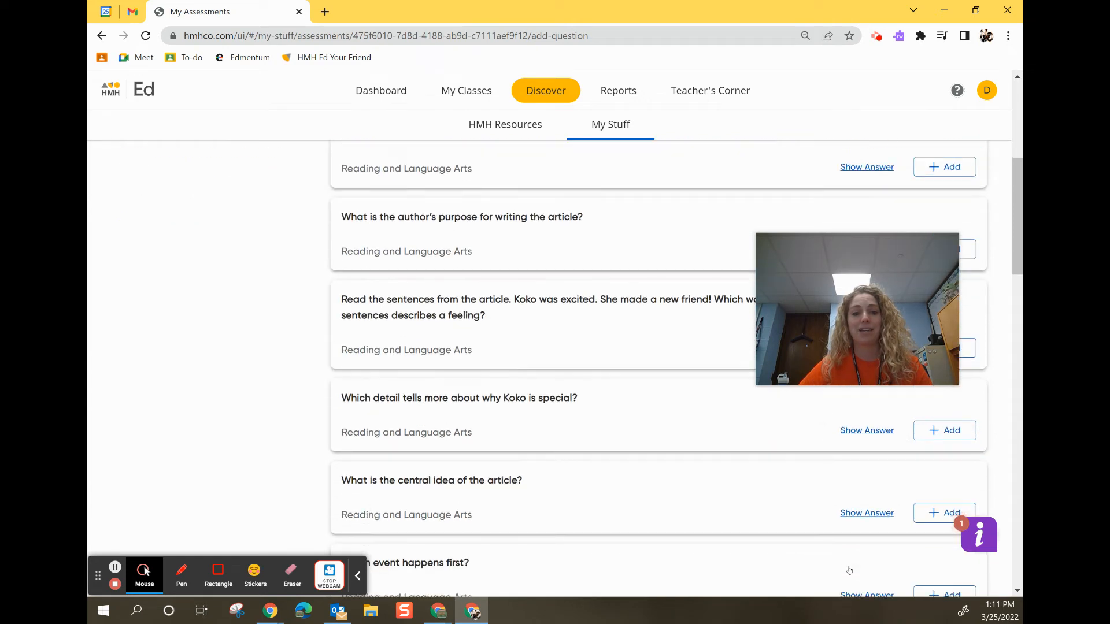
pyautogui.scroll(-2, 849, 571)
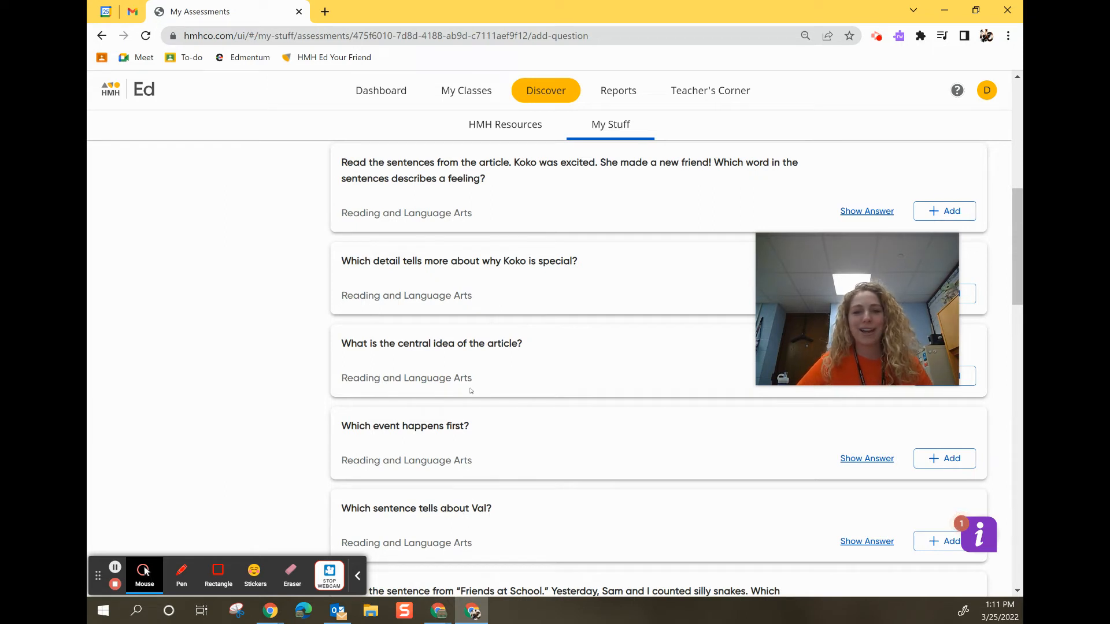
pyautogui.scroll(-9, 428, 426)
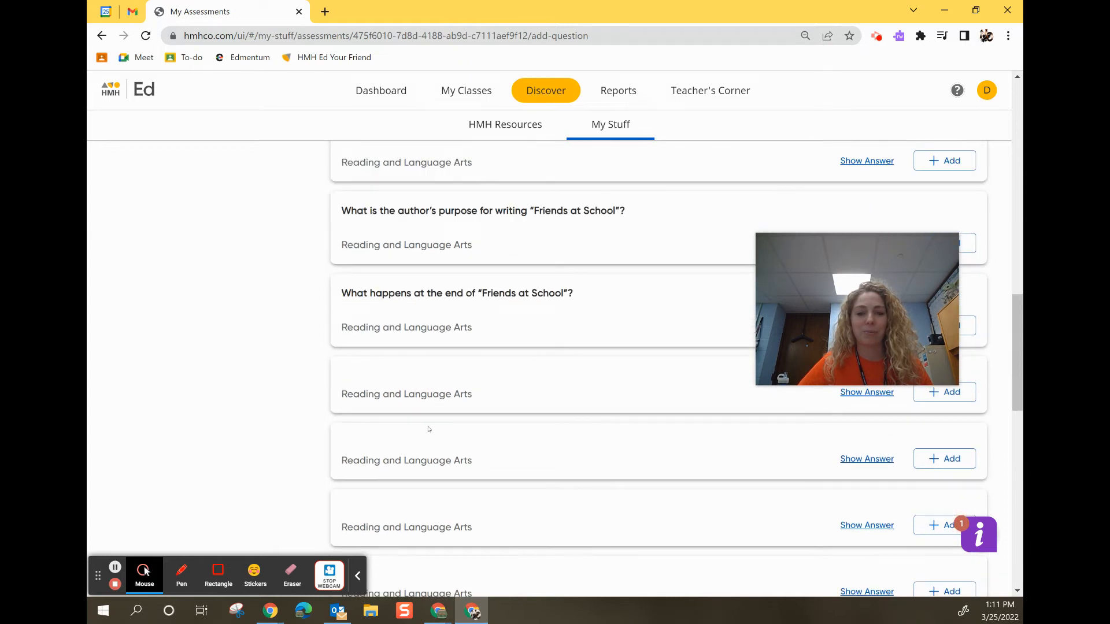
pyautogui.scroll(5, 428, 429)
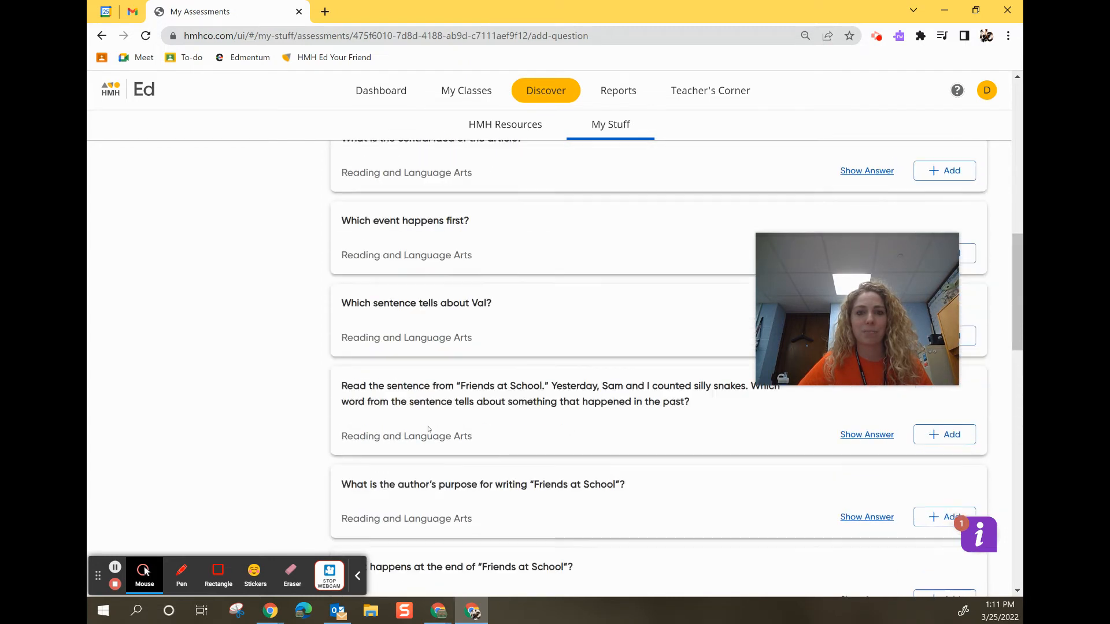
pyautogui.scroll(4, 428, 428)
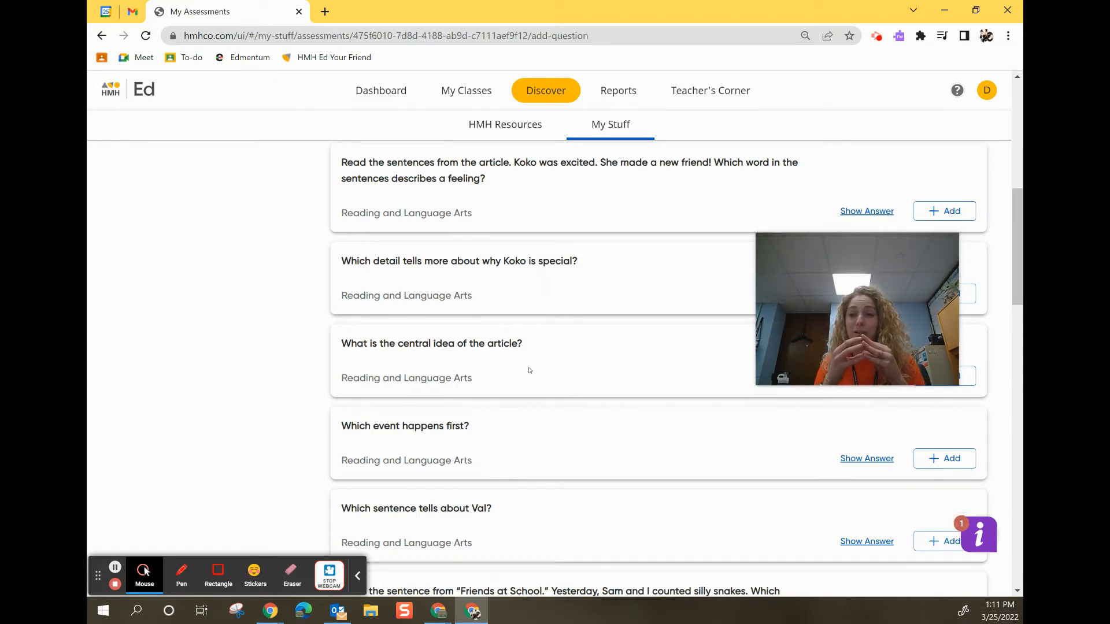
pyautogui.scroll(6, 469, 426)
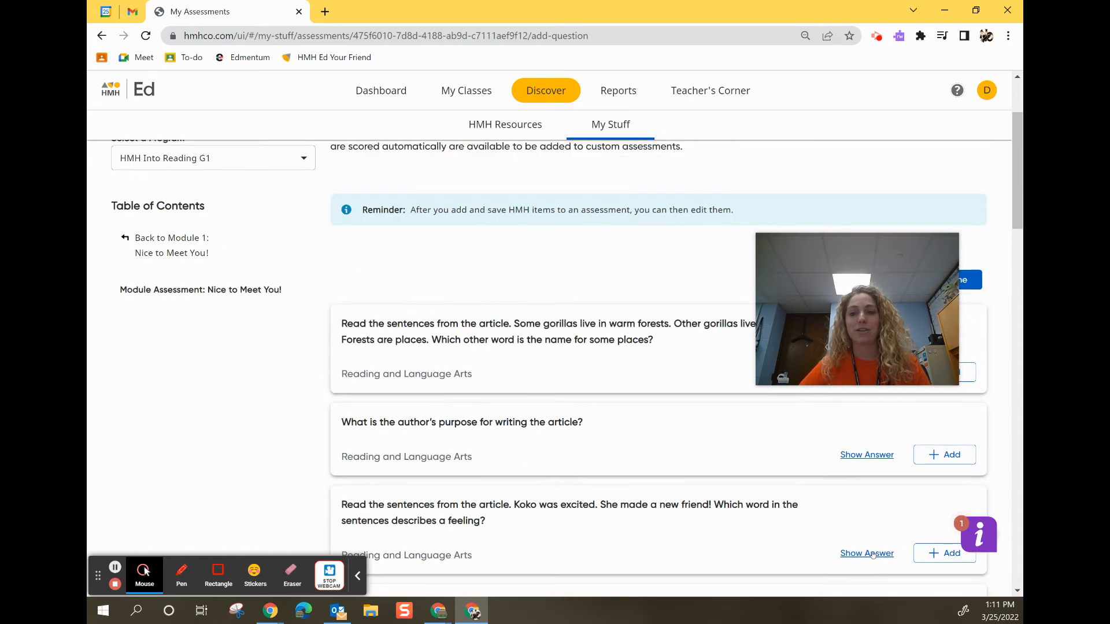
# View the answer to the Koko question about which word describes a feeling, and close the answer view.
pyautogui.click(873, 554)
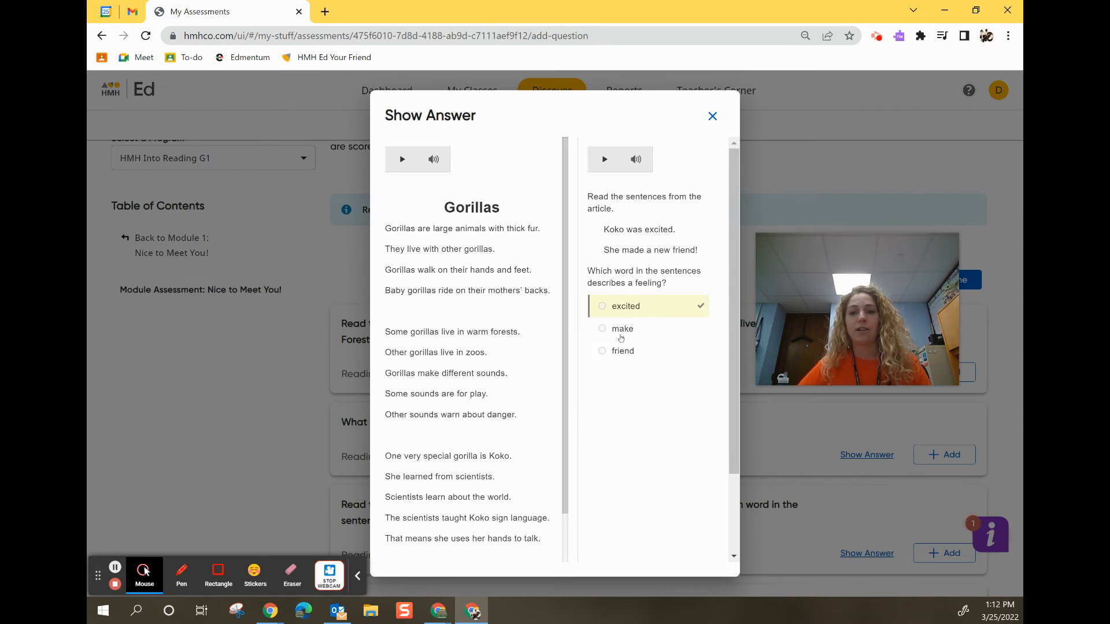
pyautogui.click(712, 116)
pyautogui.click(704, 116)
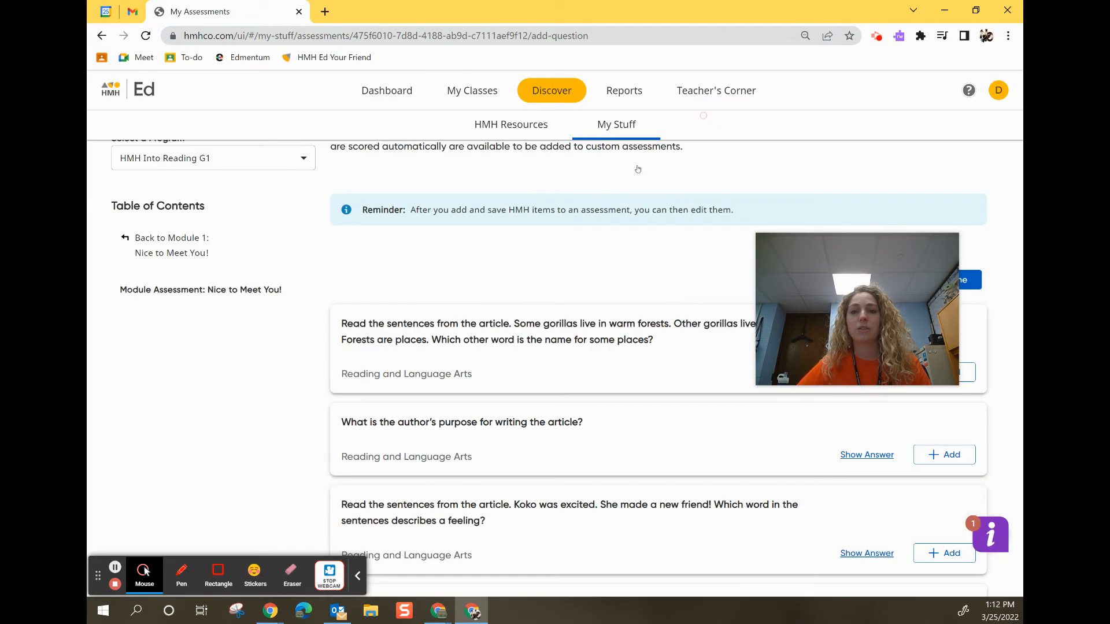
# Add the questions on the author's purpose and the central idea of the article, and save both to the assessment.
pyautogui.click(944, 455)
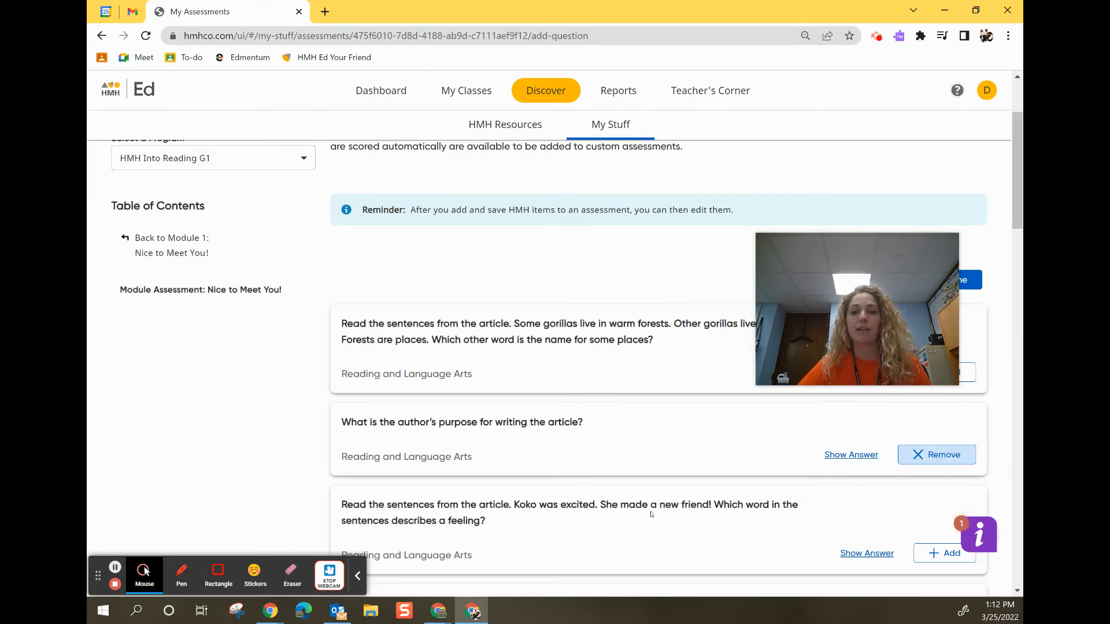
pyautogui.scroll(2, 650, 515)
pyautogui.scroll(-5, 652, 515)
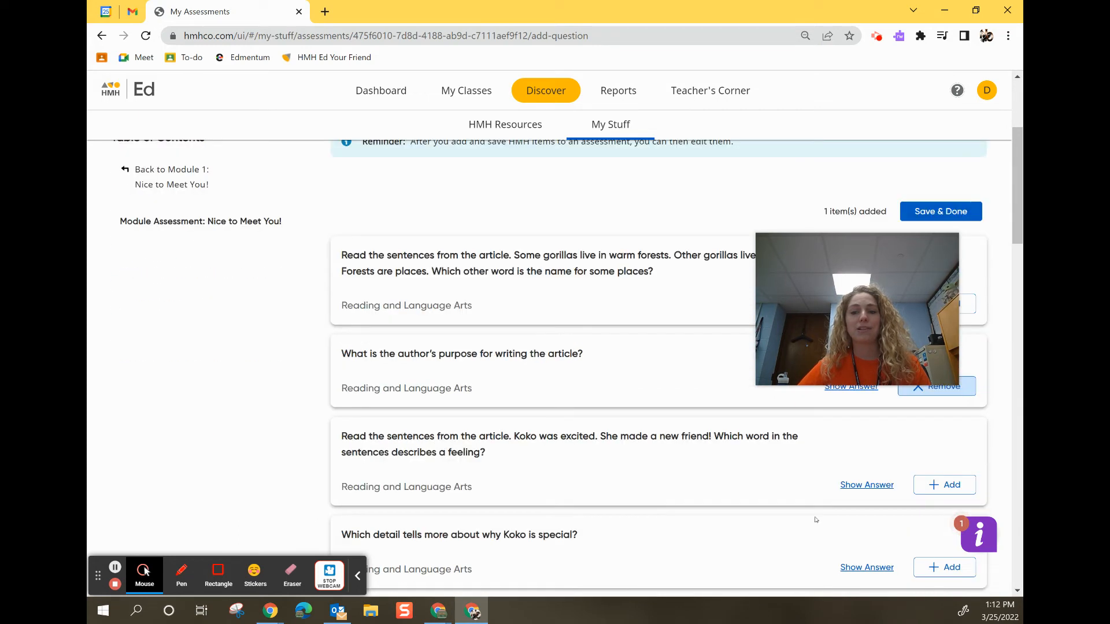
pyautogui.click(932, 514)
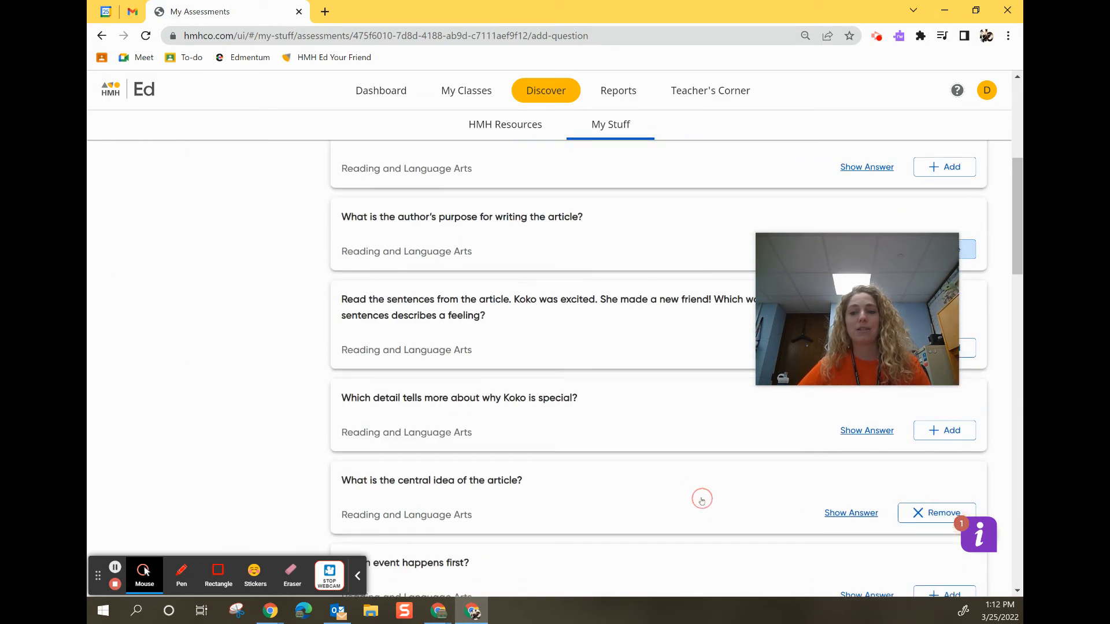
pyautogui.scroll(5, 702, 501)
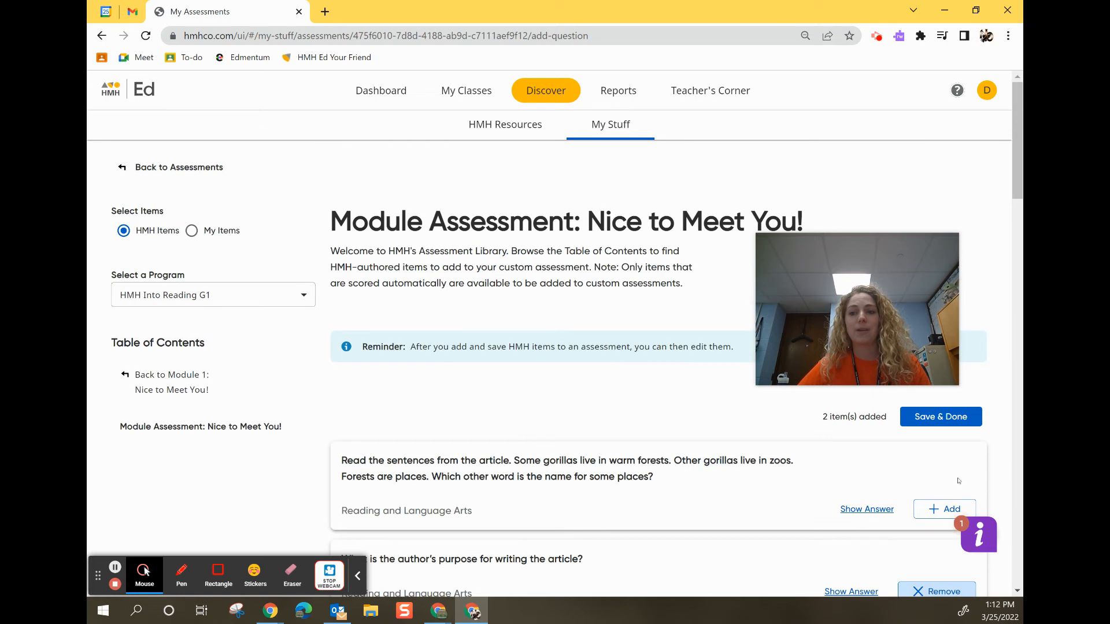
pyautogui.click(923, 415)
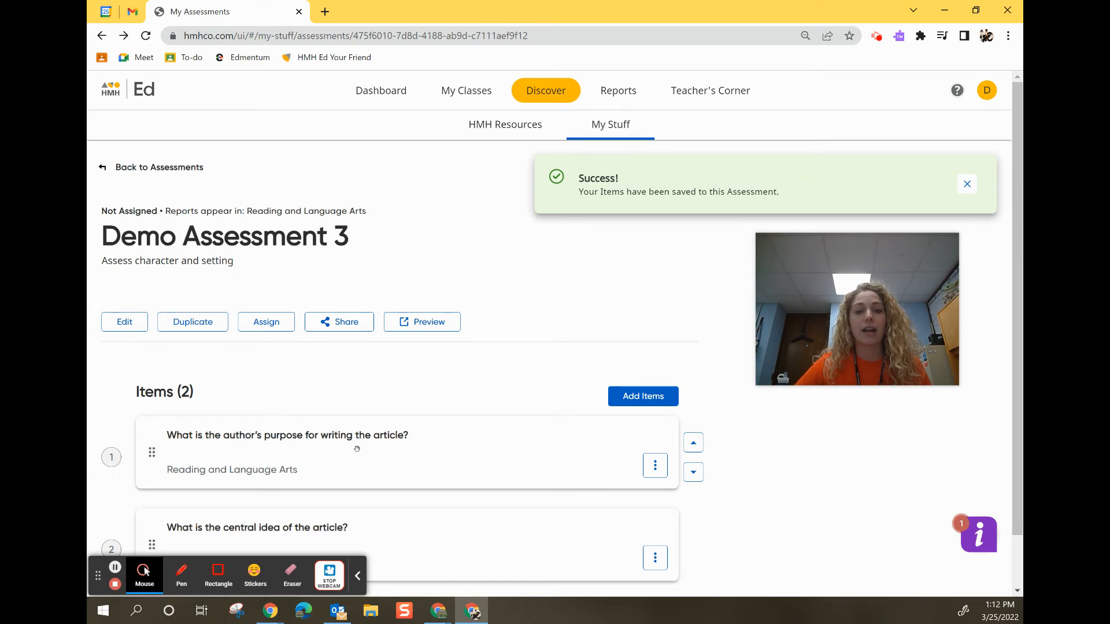
# Open the item about the author's purpose for writing the article in the item editor.
pyautogui.scroll(-1, 655, 412)
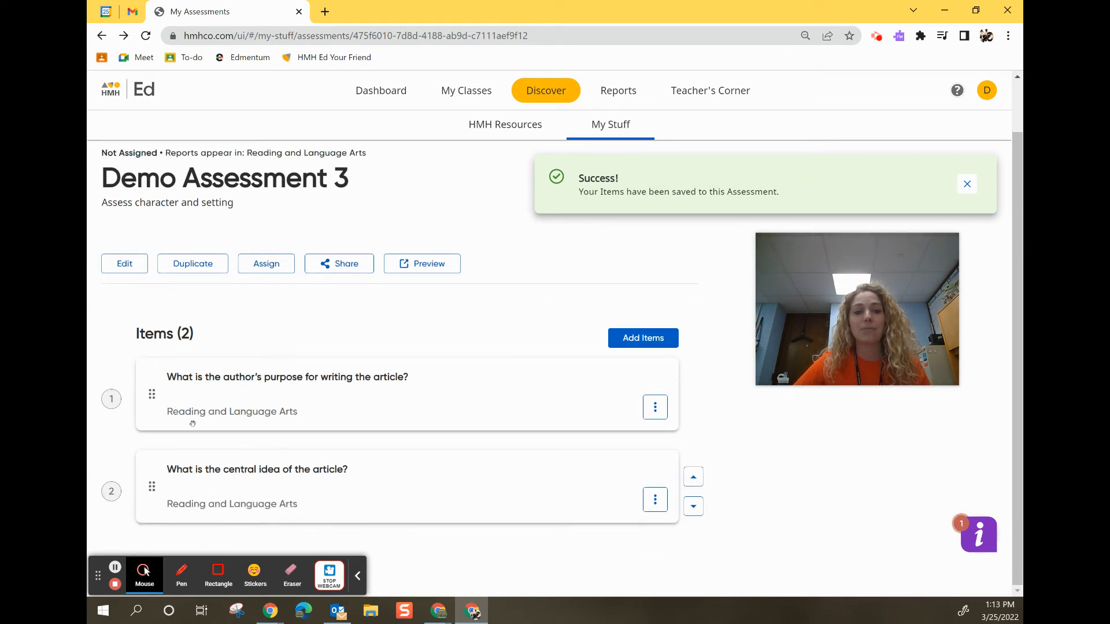
pyautogui.moveTo(151, 397)
pyautogui.mouseDown()
pyautogui.moveTo(154, 495)
pyautogui.moveTo(159, 356)
pyautogui.moveTo(152, 387)
pyautogui.mouseUp()
pyautogui.click(656, 408)
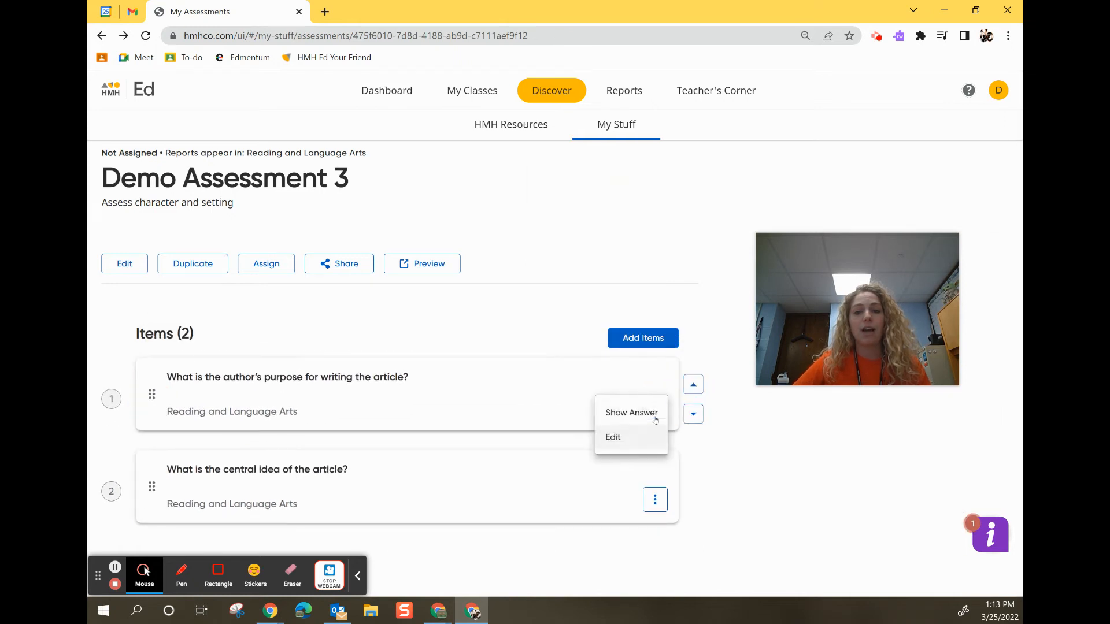
pyautogui.click(613, 437)
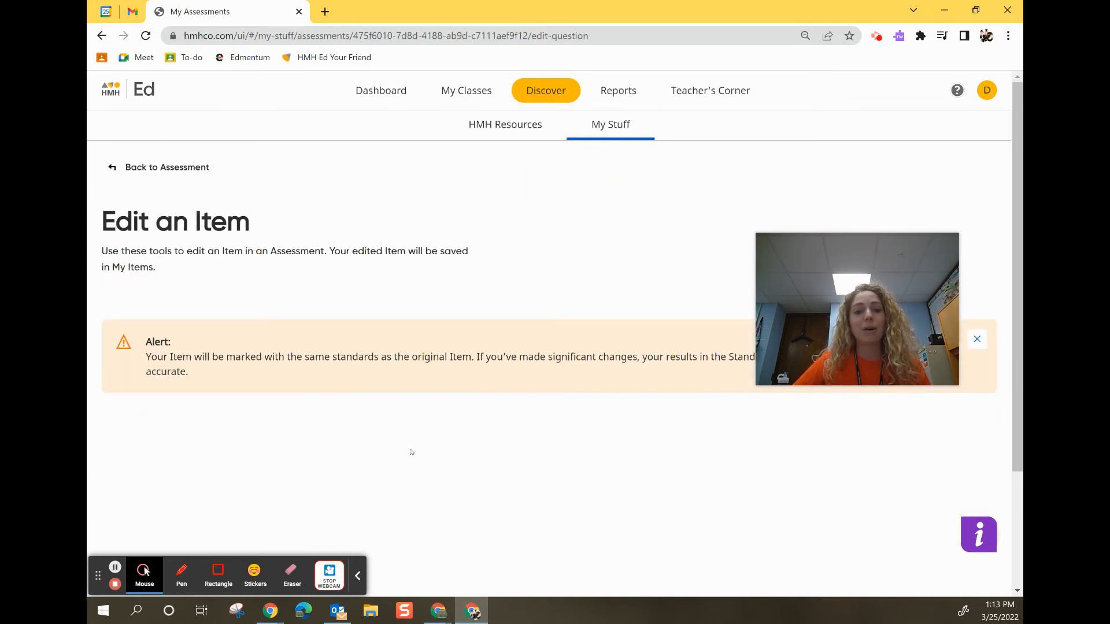
pyautogui.moveTo(816, 260); pyautogui.dragTo(827, 153)
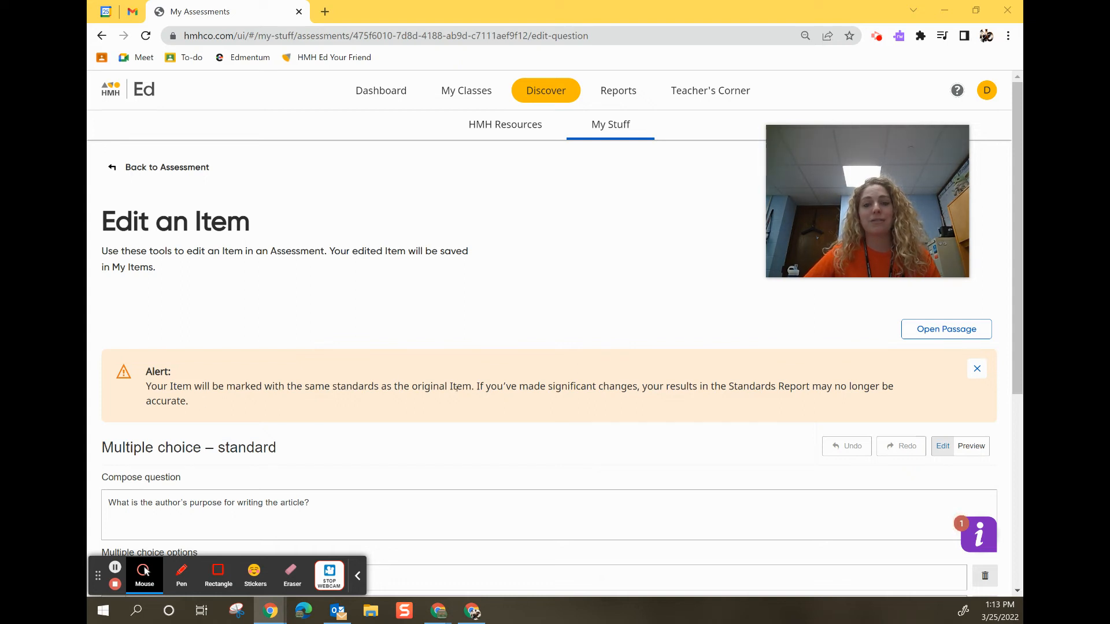
# Examine the author's purpose item's question text, answer options, correct answer settings and formatting tools, and return to the assessment without editing.
pyautogui.scroll(-3, 455, 388)
pyautogui.scroll(-1, 456, 389)
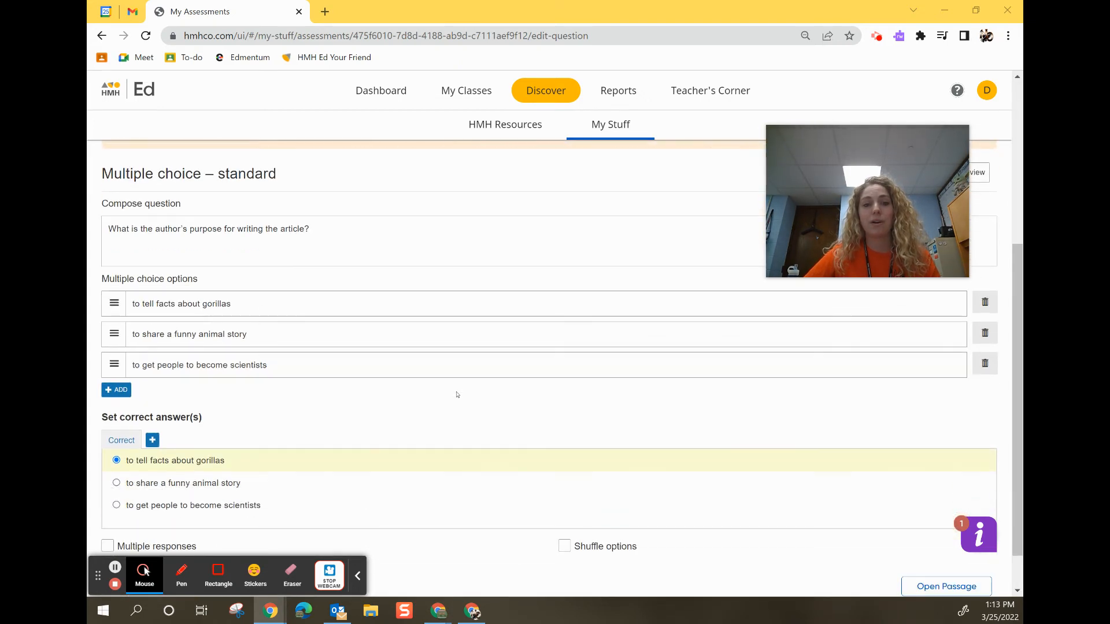
pyautogui.scroll(-1, 254, 437)
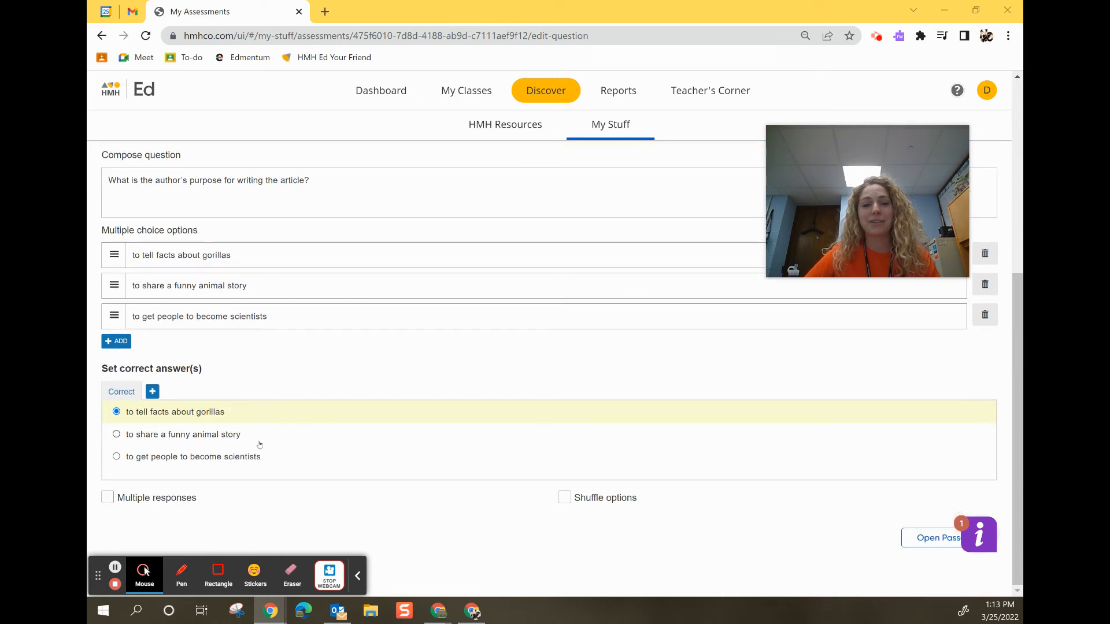
pyautogui.scroll(3, 248, 491)
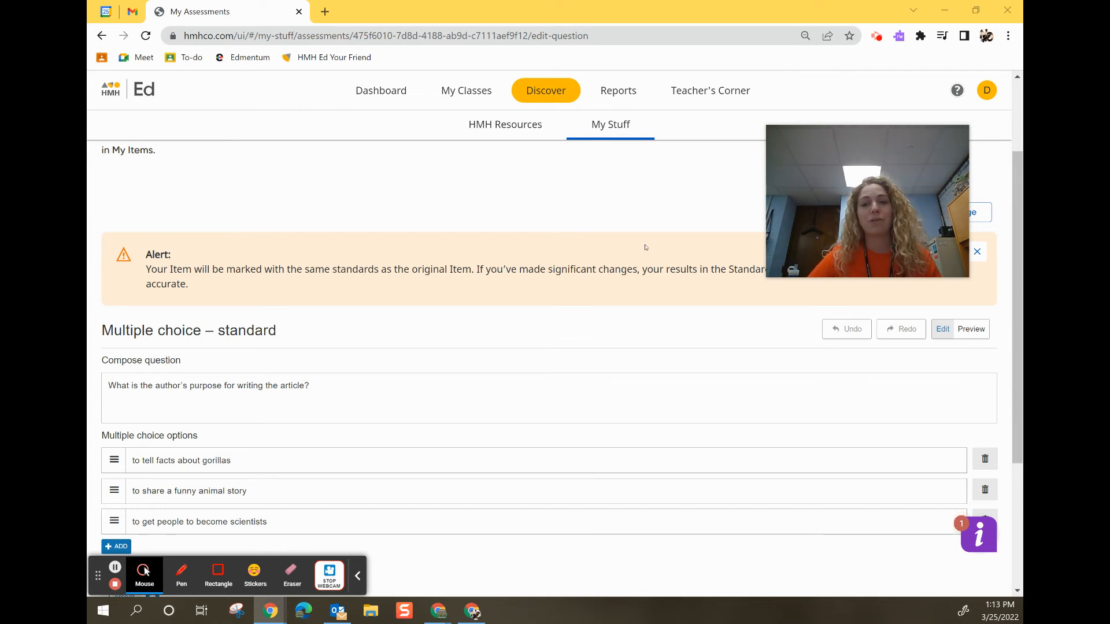
pyautogui.scroll(-1, 647, 251)
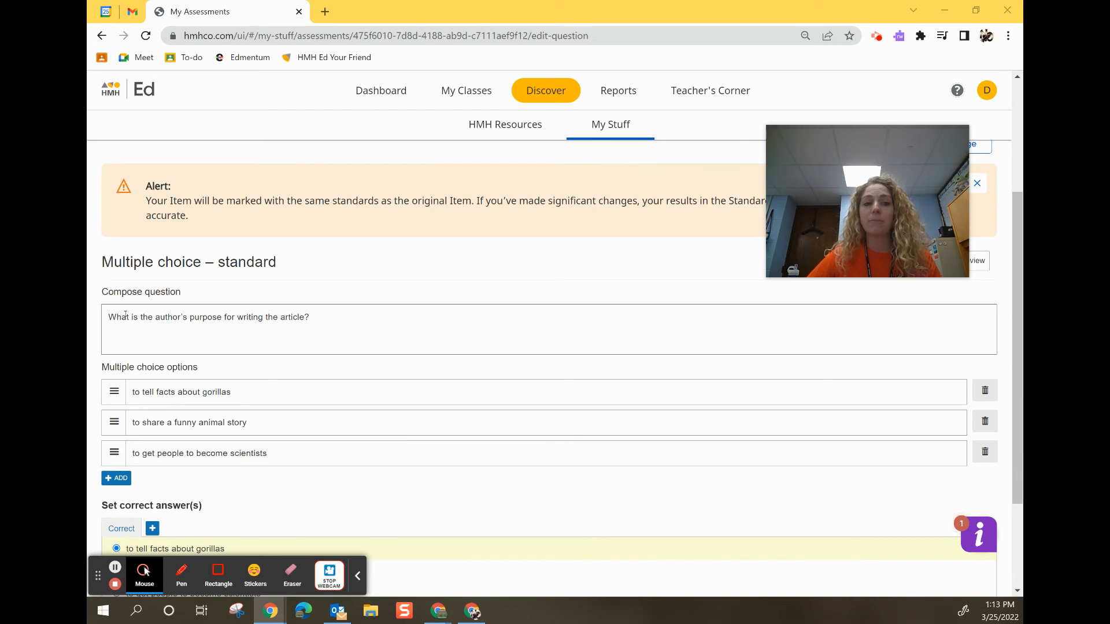
pyautogui.click(323, 321)
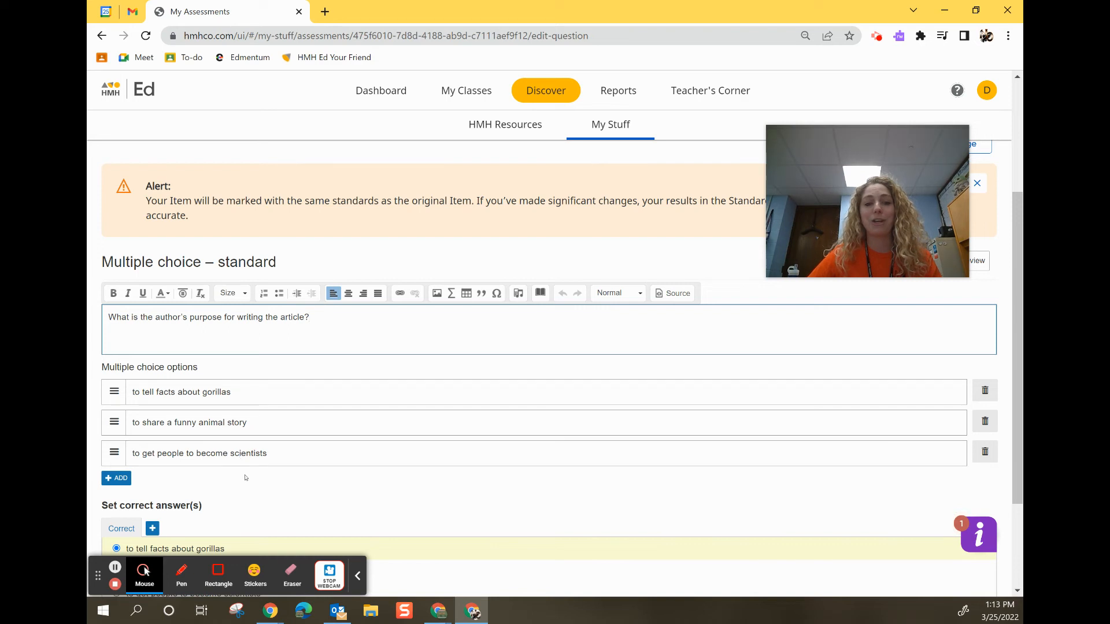
pyautogui.scroll(-2, 245, 478)
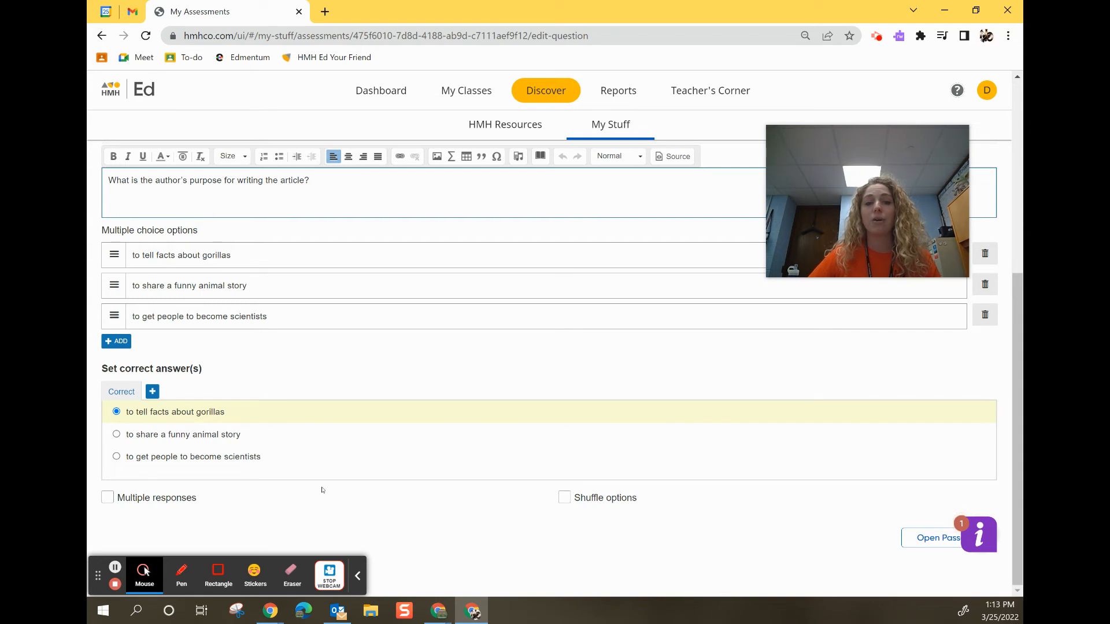
pyautogui.scroll(3, 316, 492)
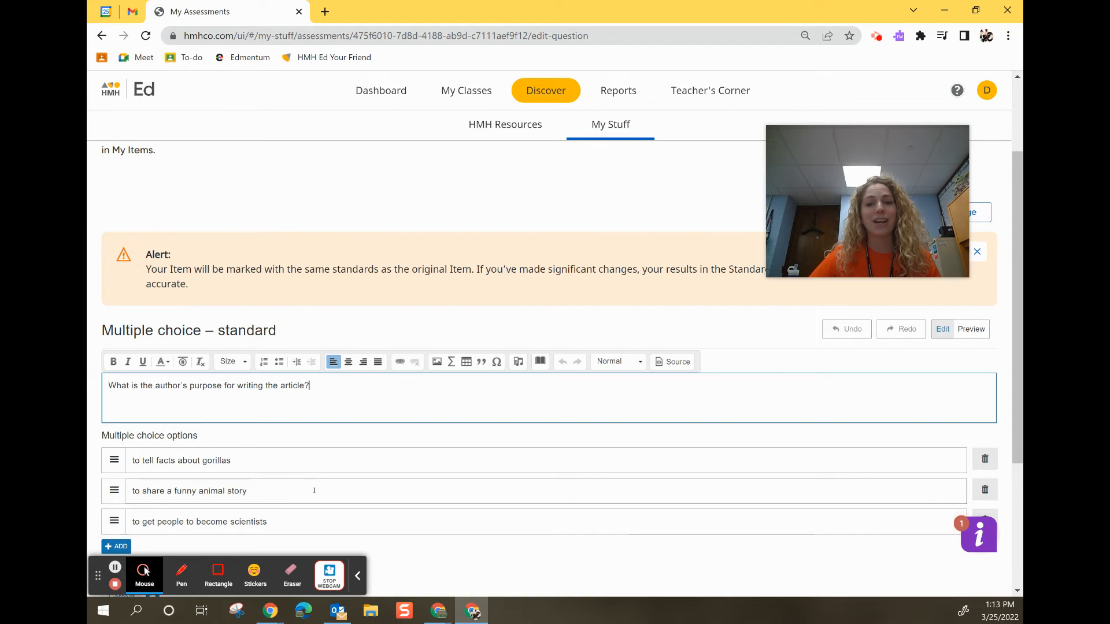
pyautogui.scroll(1, 314, 490)
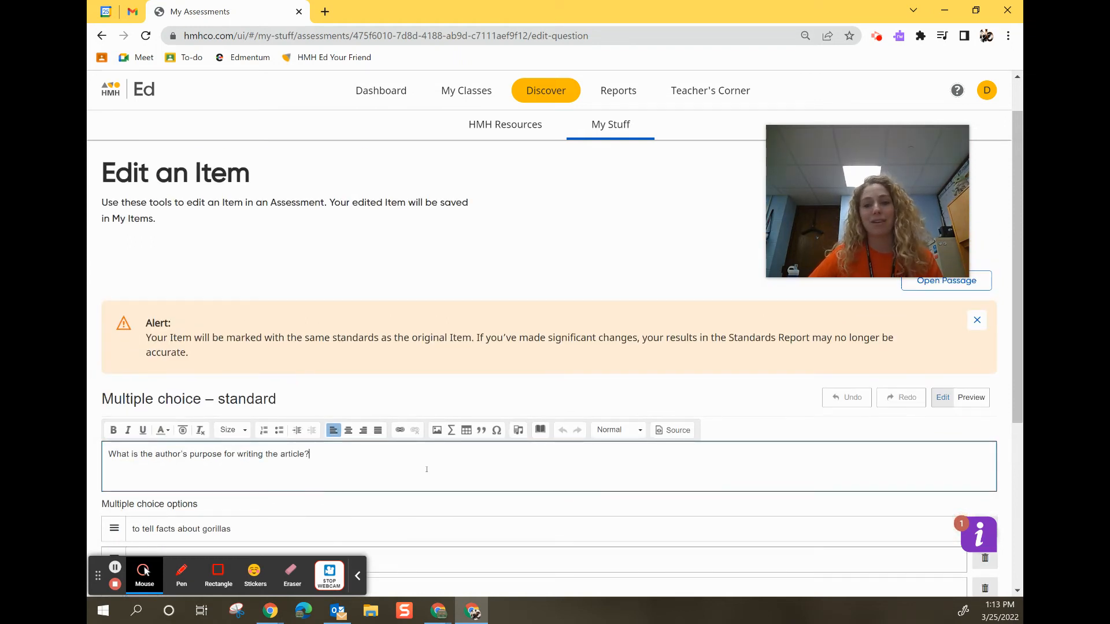
pyautogui.scroll(-4, 426, 470)
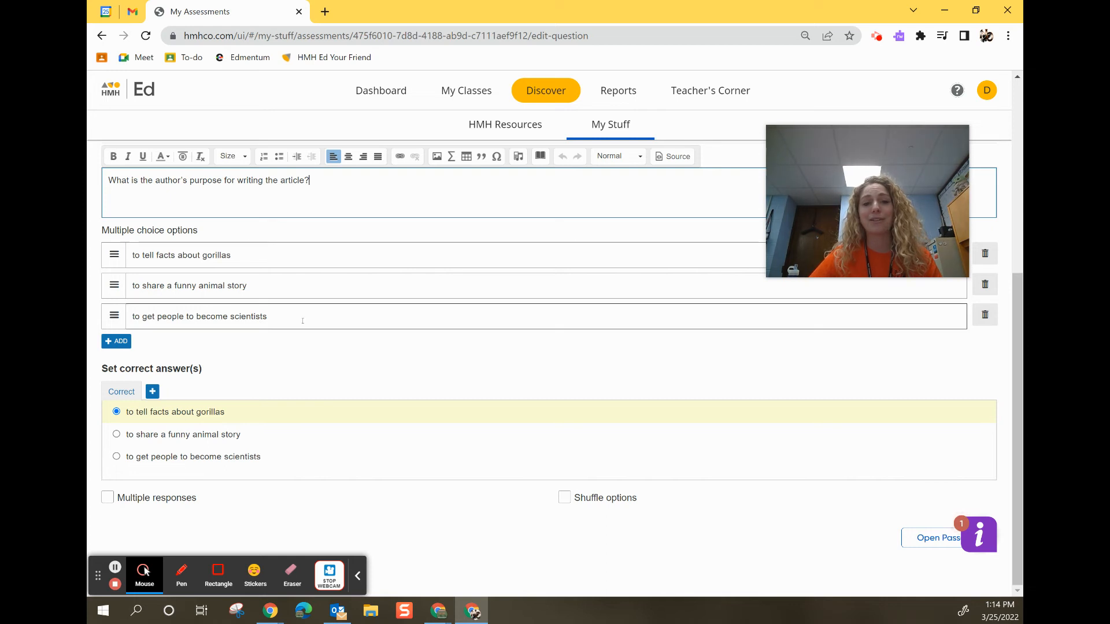
pyautogui.scroll(1, 302, 323)
pyautogui.scroll(-1, 302, 324)
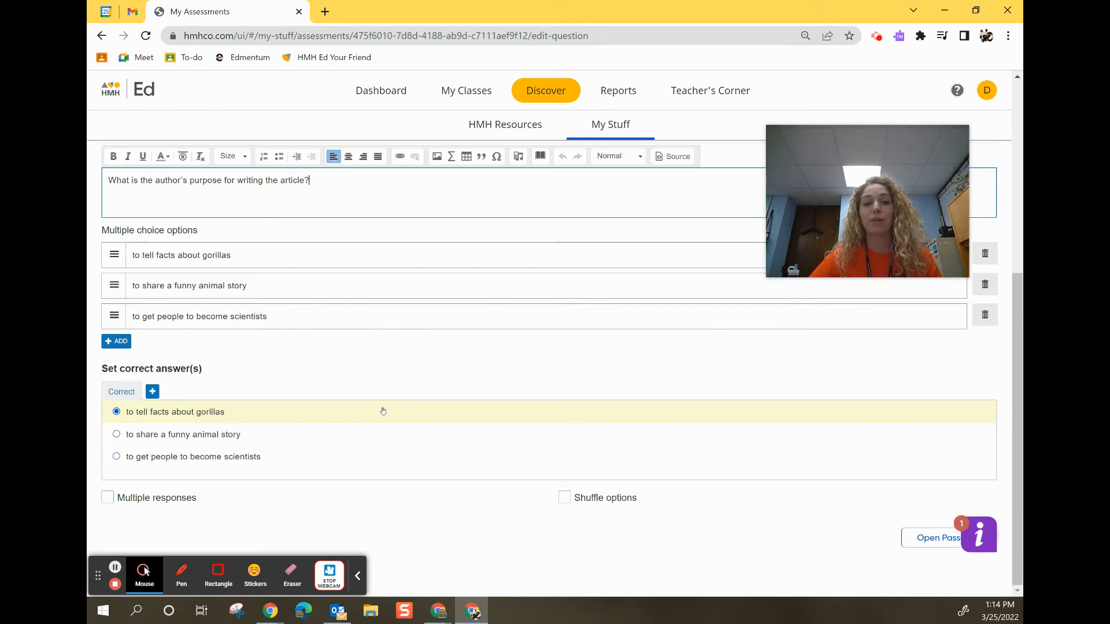
pyautogui.scroll(5, 382, 412)
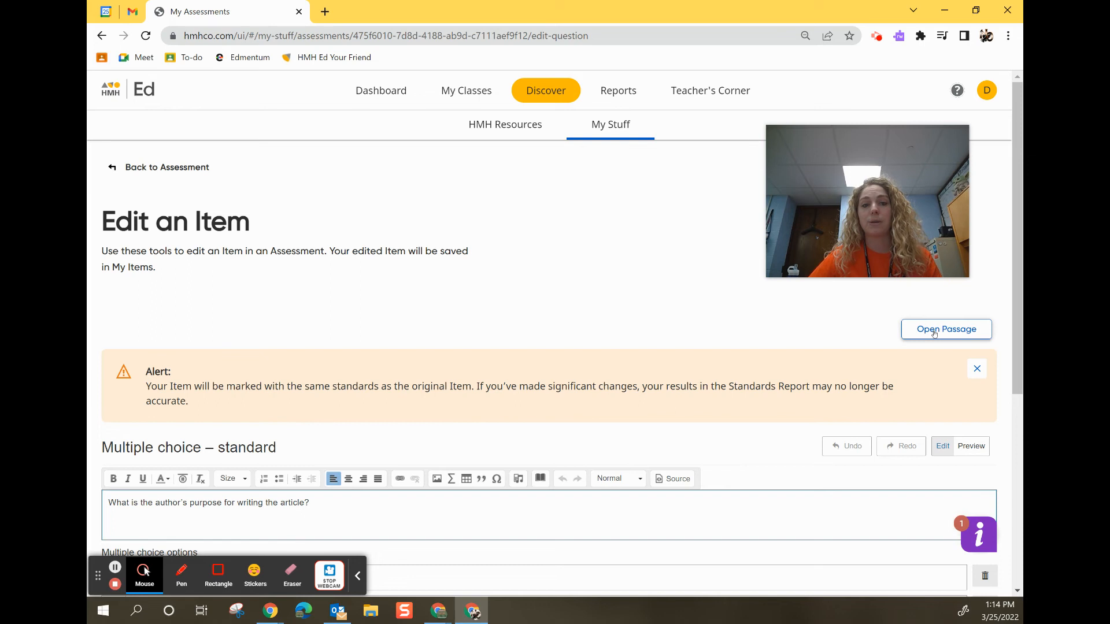
pyautogui.click(169, 167)
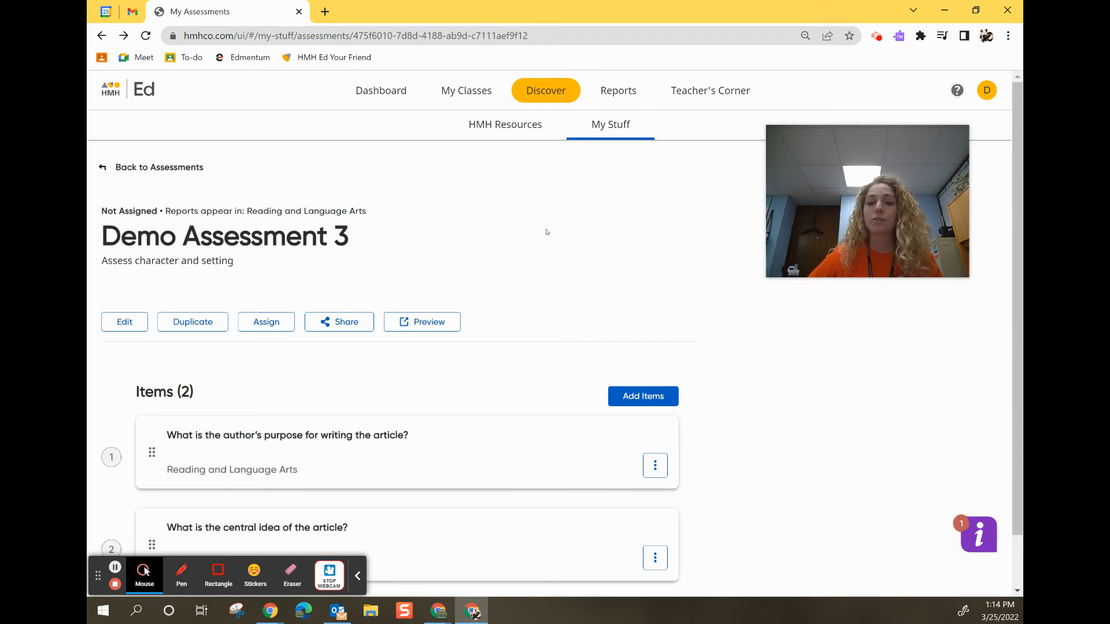
# Leave Demo Assessment 3 for the list of assessments and open the My Items collection.
pyautogui.scroll(-1, 512, 495)
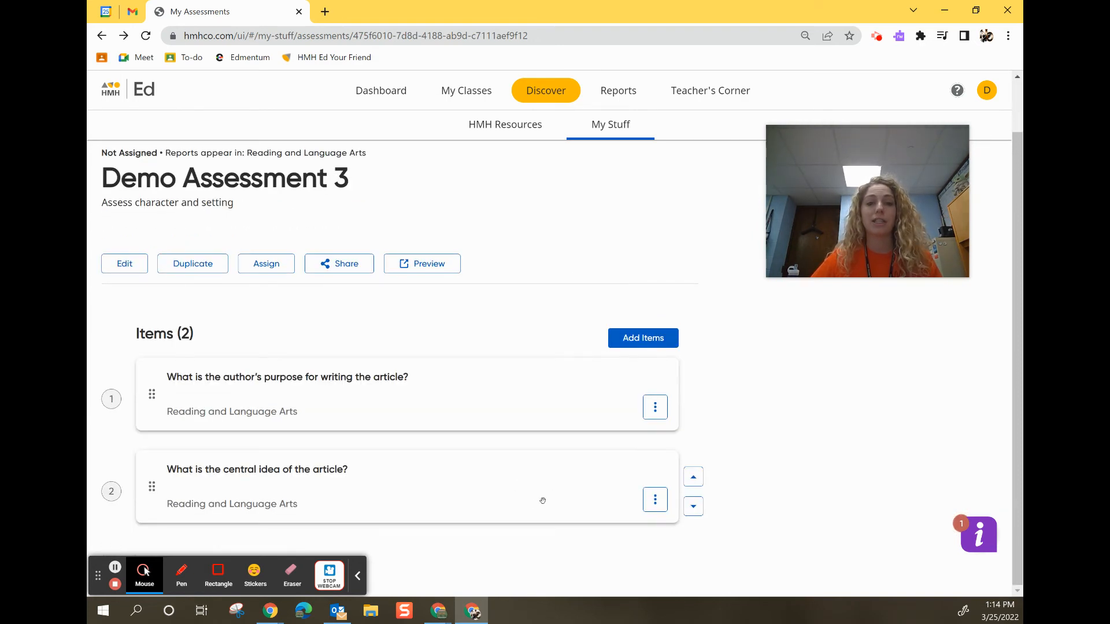
pyautogui.scroll(1, 513, 461)
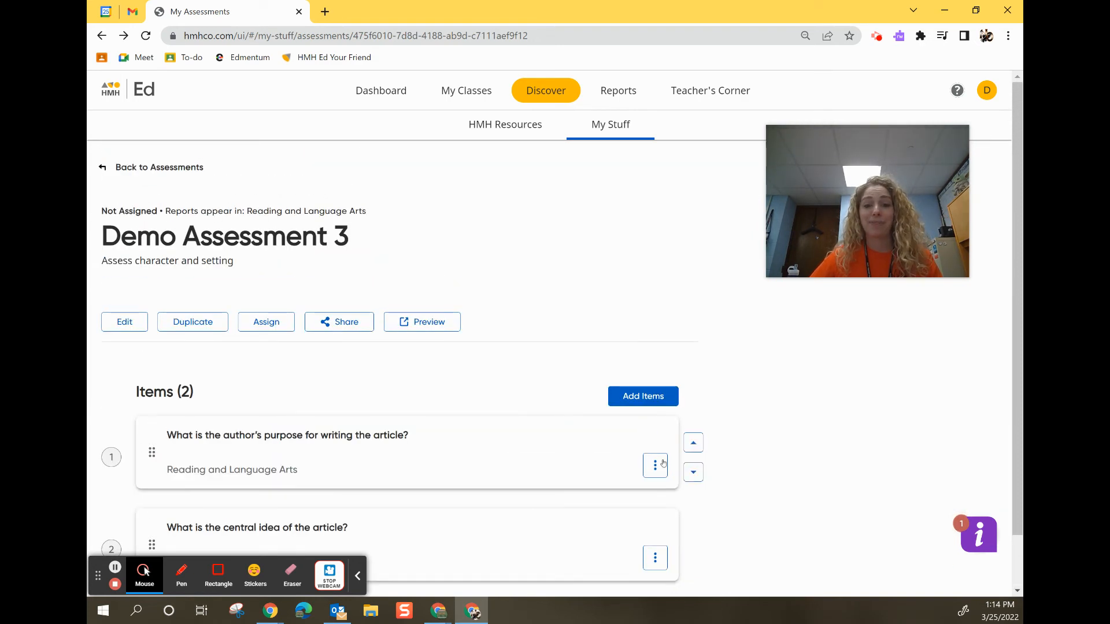
pyautogui.click(185, 171)
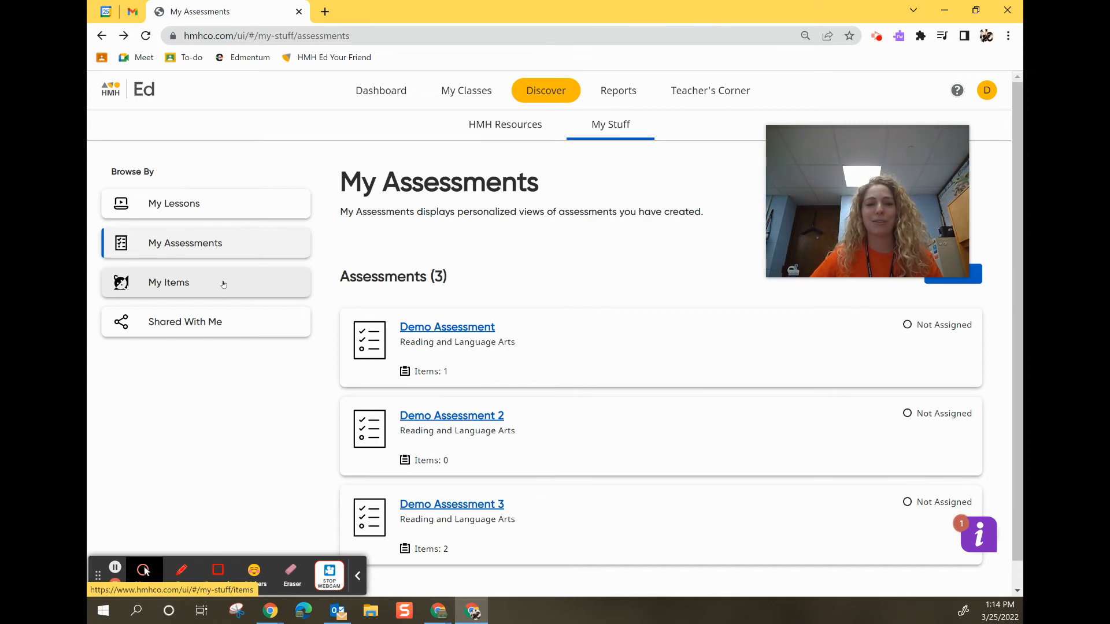
pyautogui.click(223, 284)
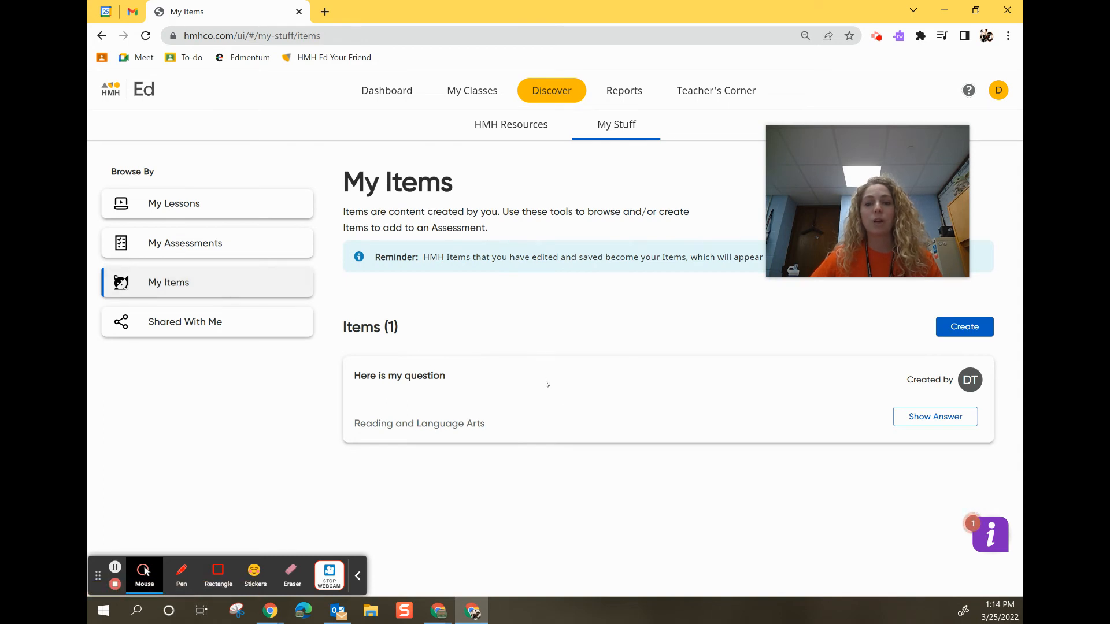
# Start creating a new item with the Reading and Language Arts association and the Match list item type.
pyautogui.click(964, 326)
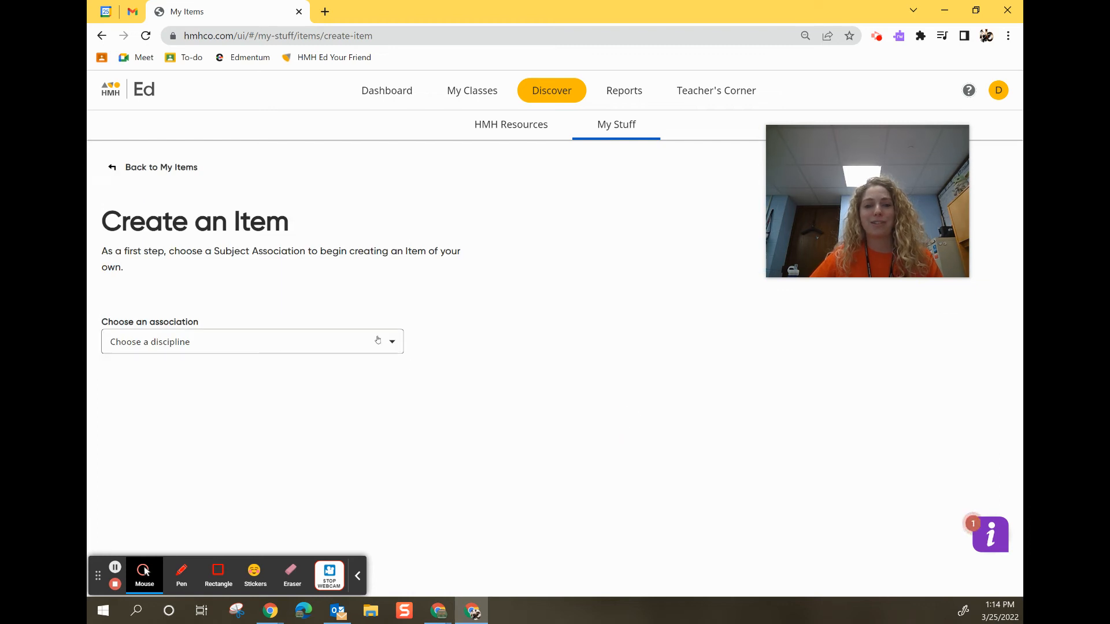
pyautogui.click(379, 340)
pyautogui.click(205, 395)
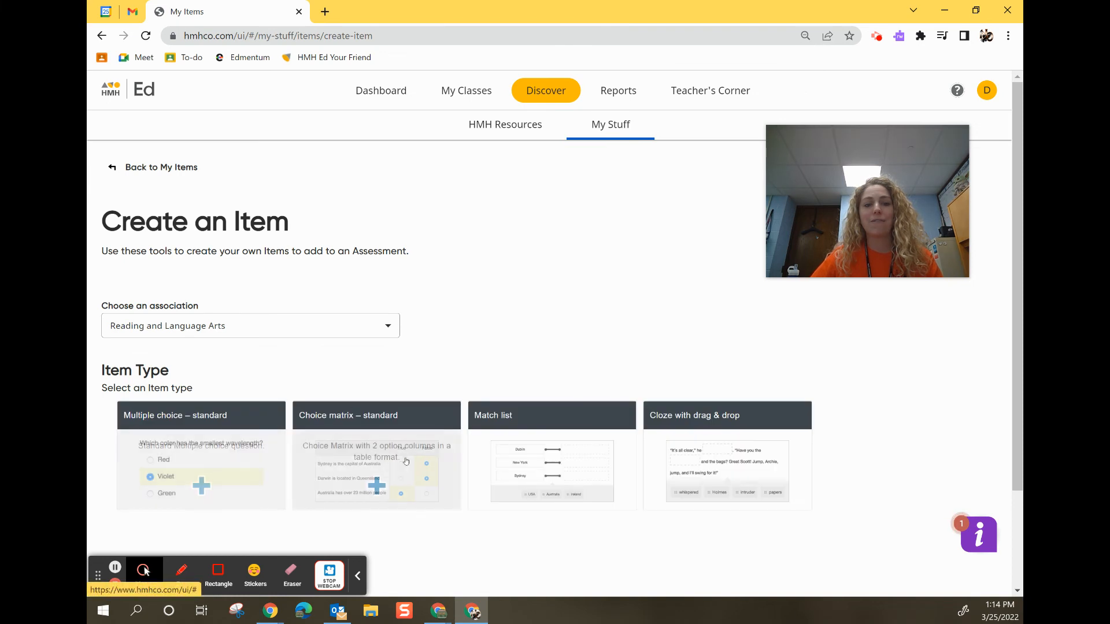
pyautogui.scroll(-2, 725, 457)
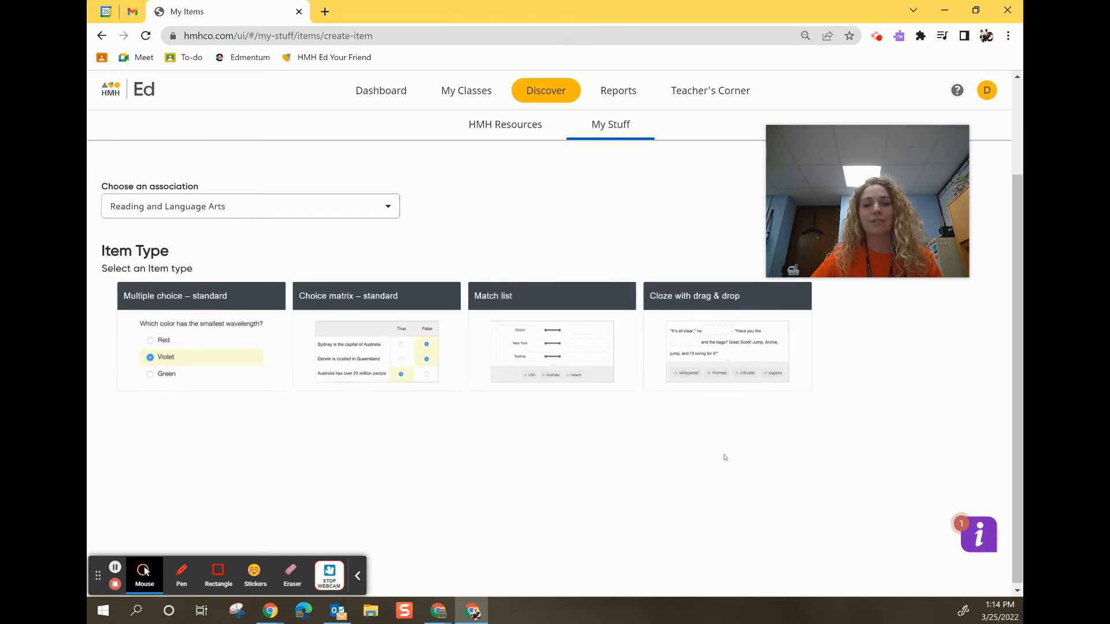
pyautogui.click(523, 358)
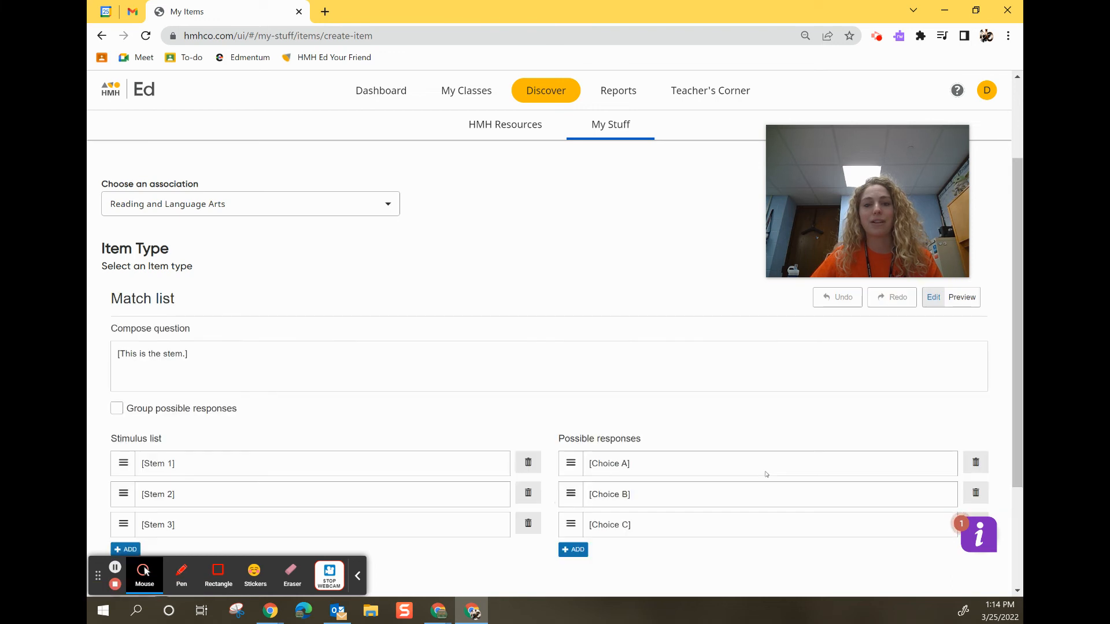
# Examine the Match list form, including its question stem, stimulus list, possible responses, correct answer area and response options.
pyautogui.scroll(-1, 764, 473)
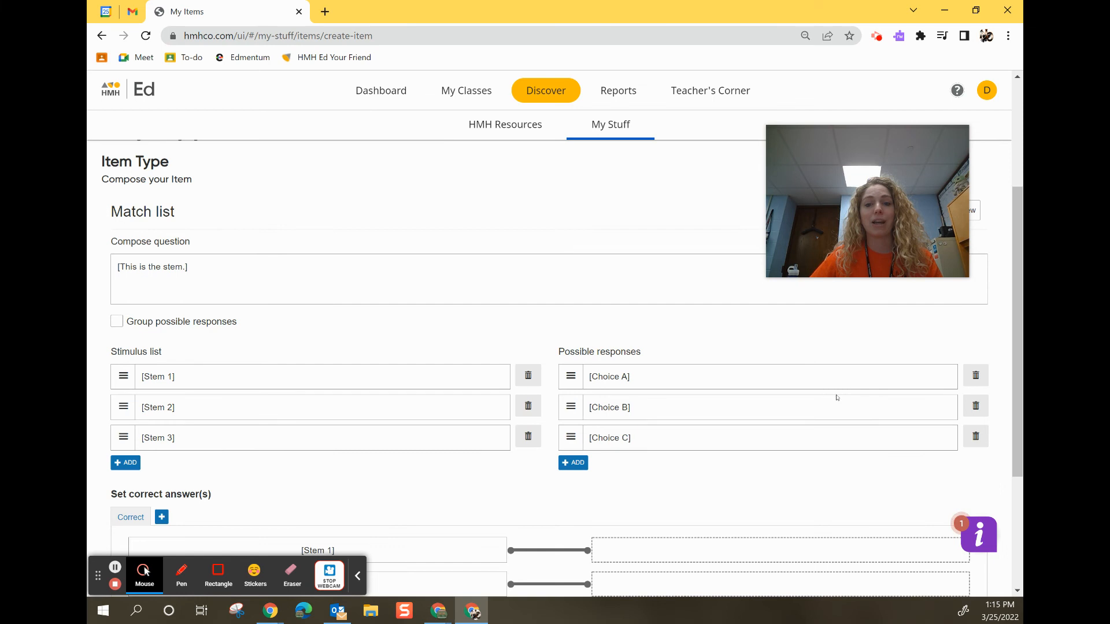
pyautogui.scroll(-3, 837, 396)
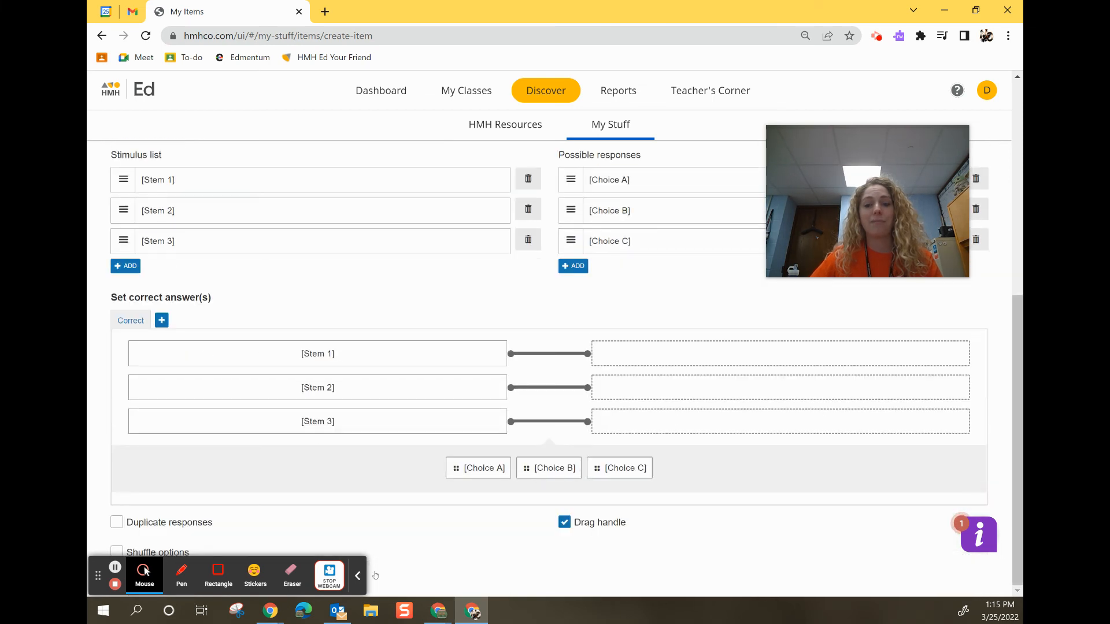
pyautogui.click(357, 576)
pyautogui.scroll(3, 423, 548)
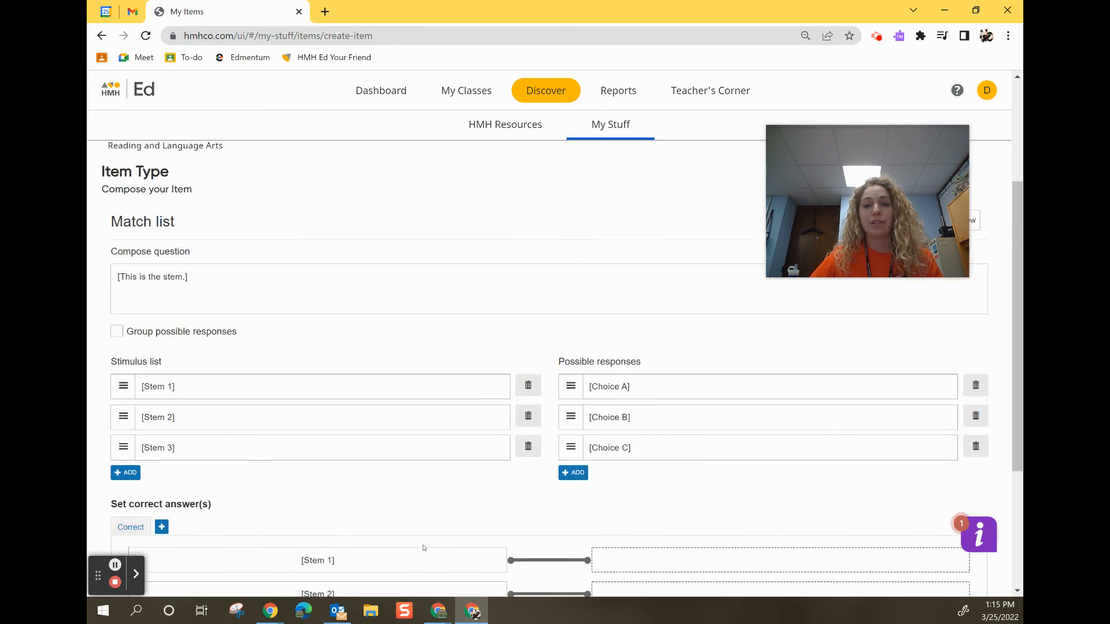
pyautogui.scroll(3, 424, 548)
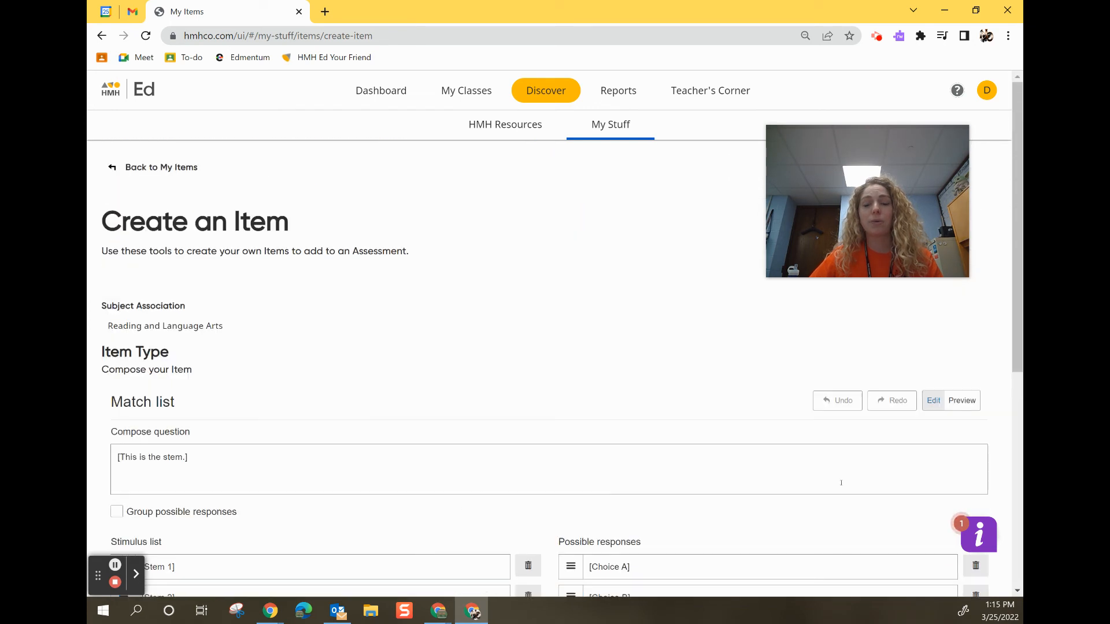
pyautogui.scroll(-5, 270, 480)
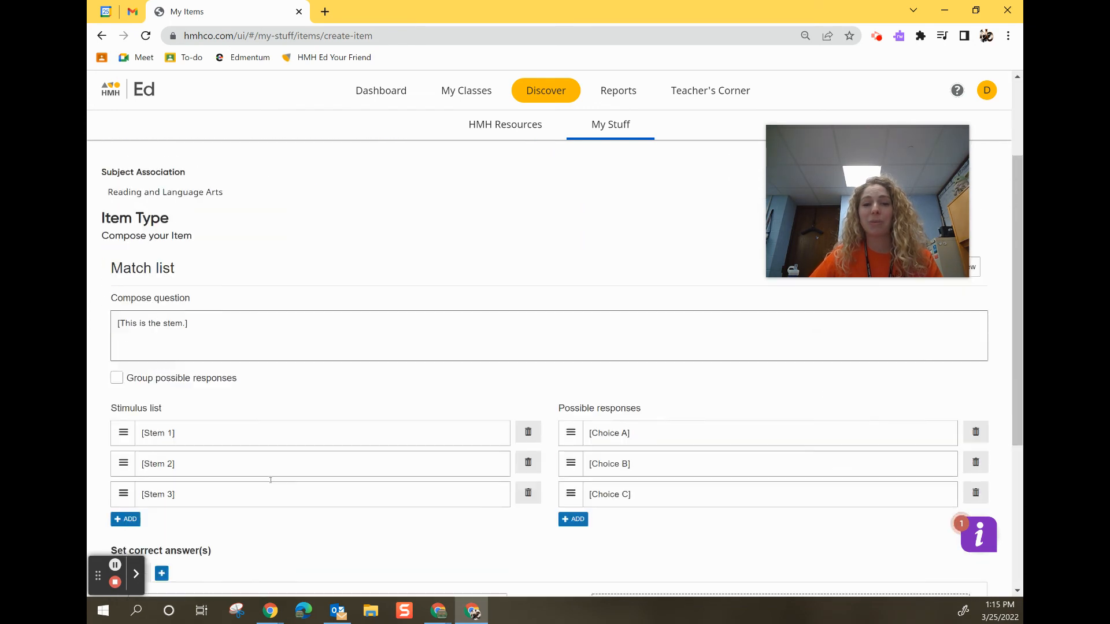
pyautogui.scroll(5, 943, 448)
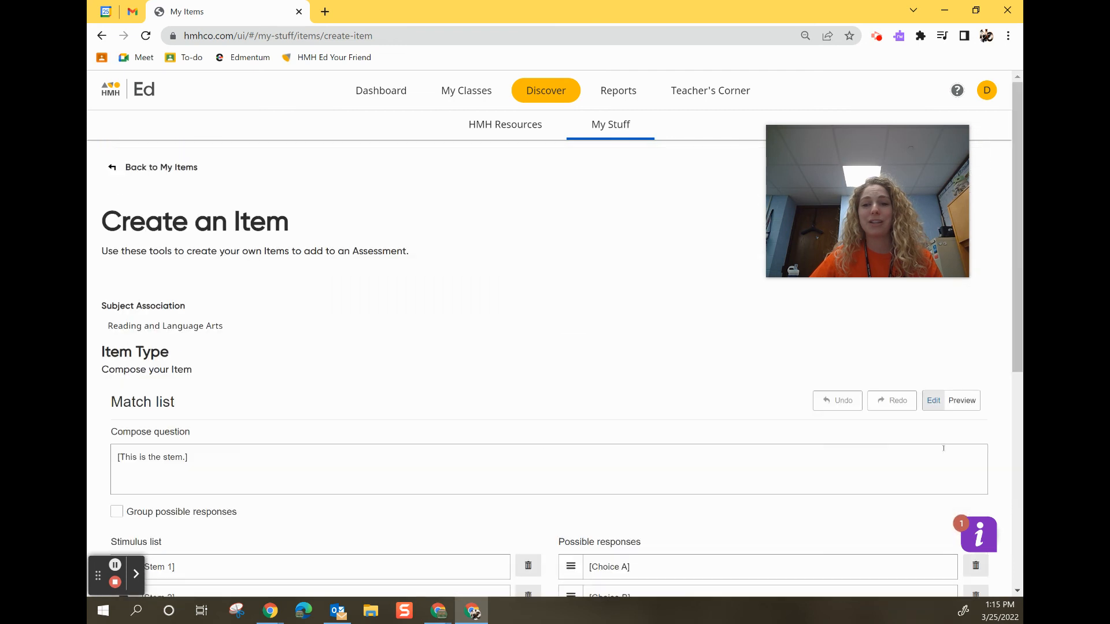
# Preview the blank Match list item as students would see it, and return to My Items without saving it.
pyautogui.click(958, 404)
pyautogui.scroll(-2, 370, 352)
pyautogui.scroll(2, 372, 359)
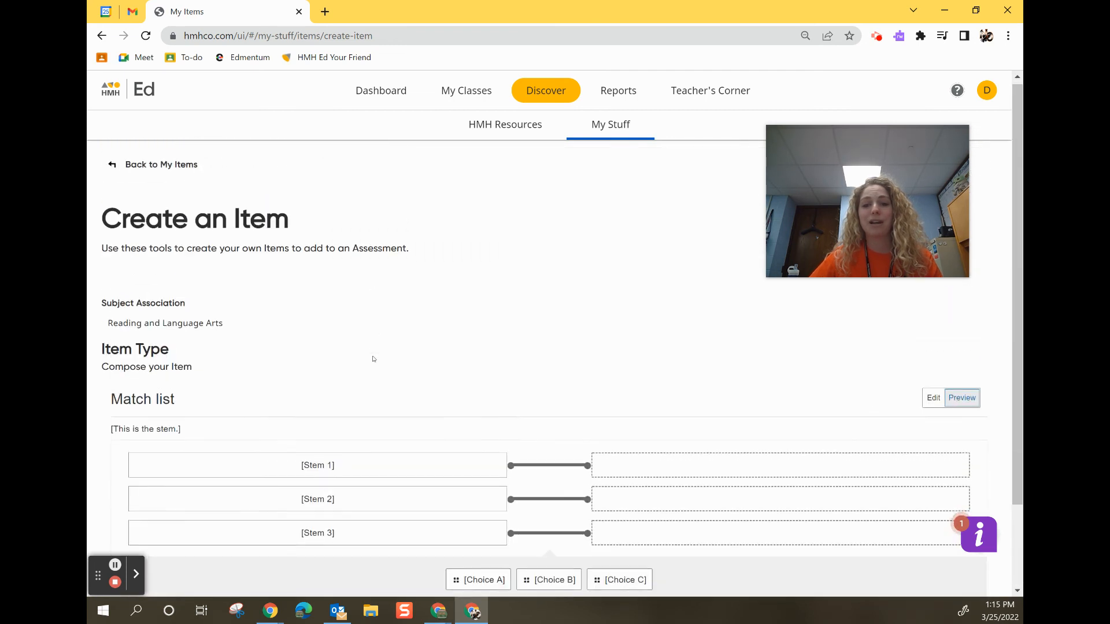
pyautogui.click(934, 401)
pyautogui.click(149, 167)
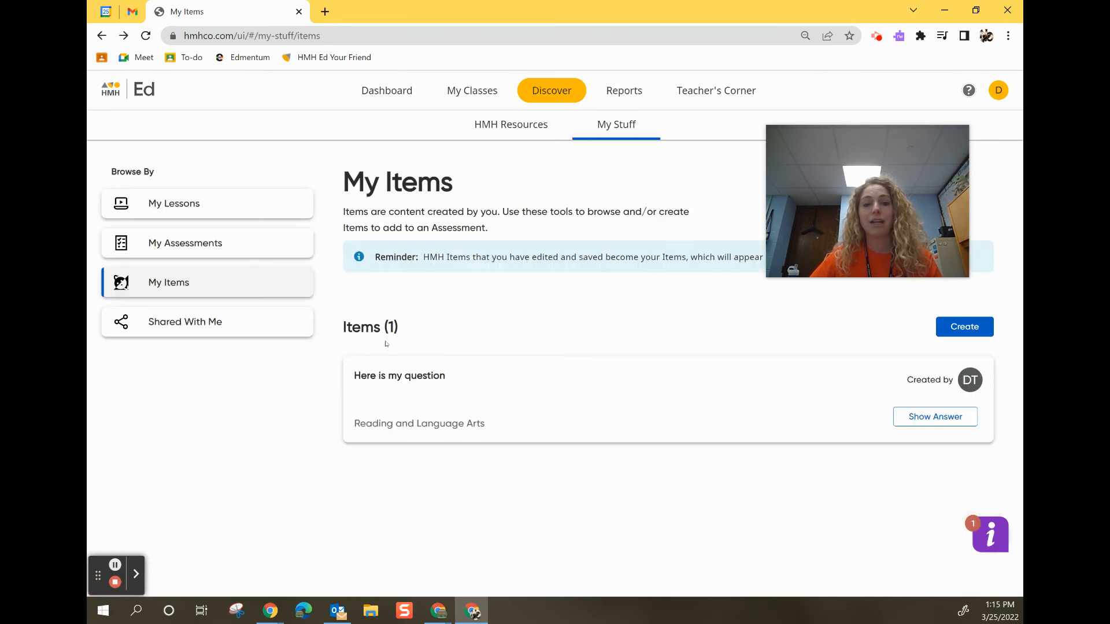
# Start adding items to Demo Assessment and examine both item sources, My Items and HMH Items.
pyautogui.click(240, 243)
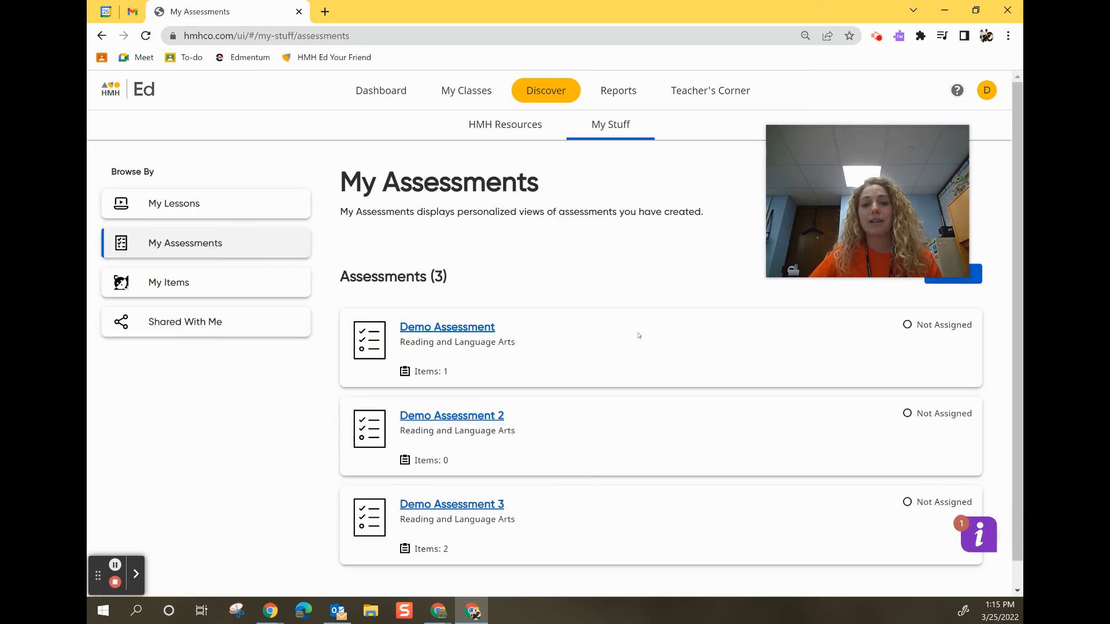
pyautogui.click(483, 327)
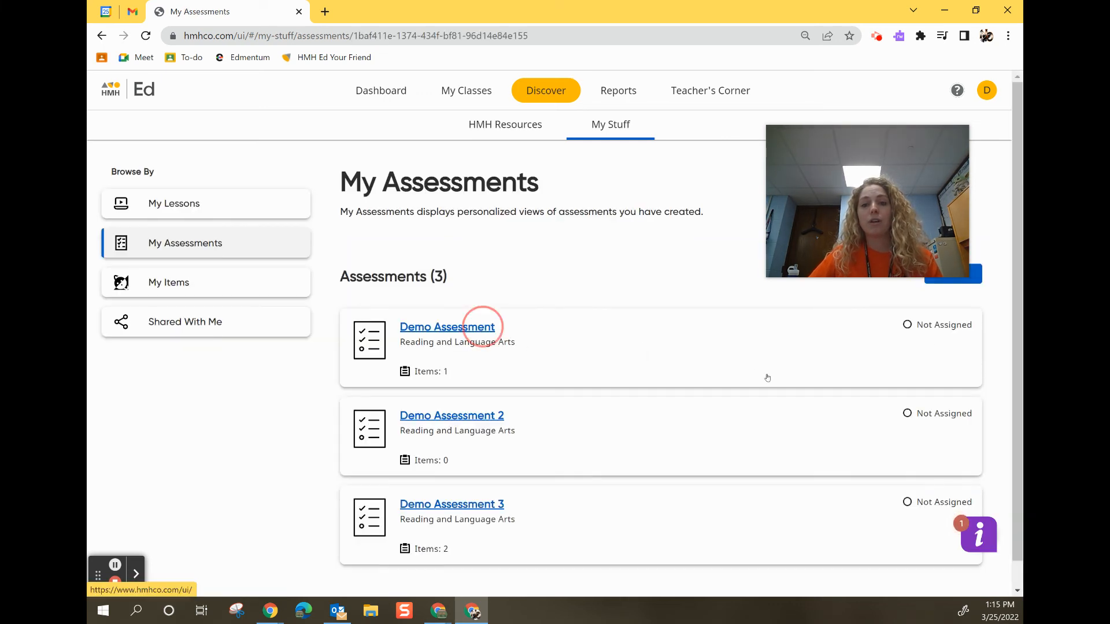
pyautogui.click(648, 408)
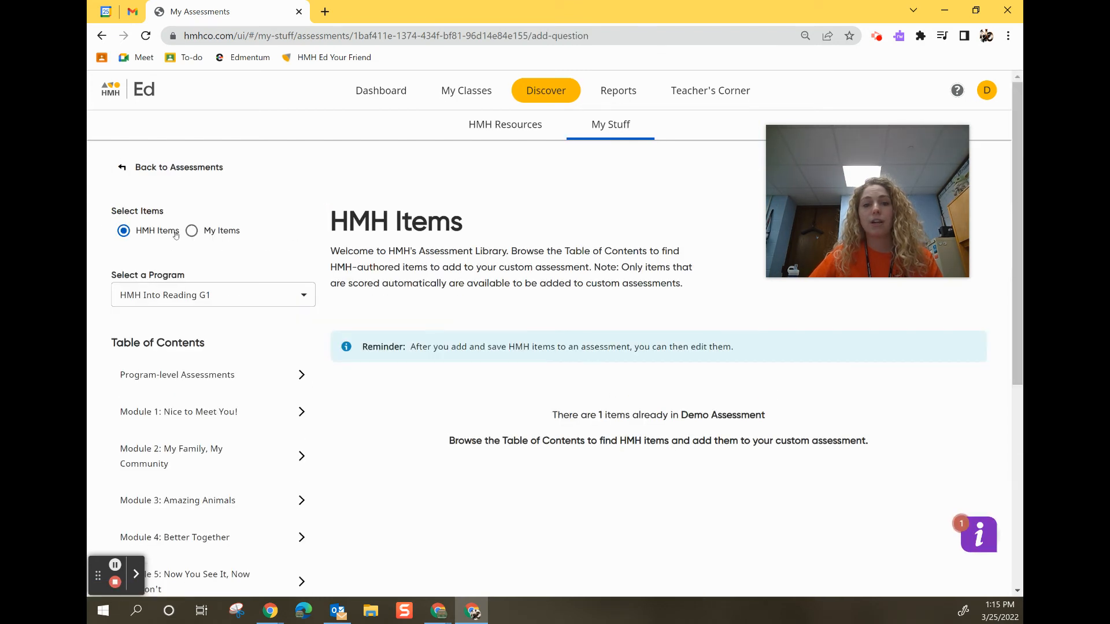
pyautogui.click(192, 230)
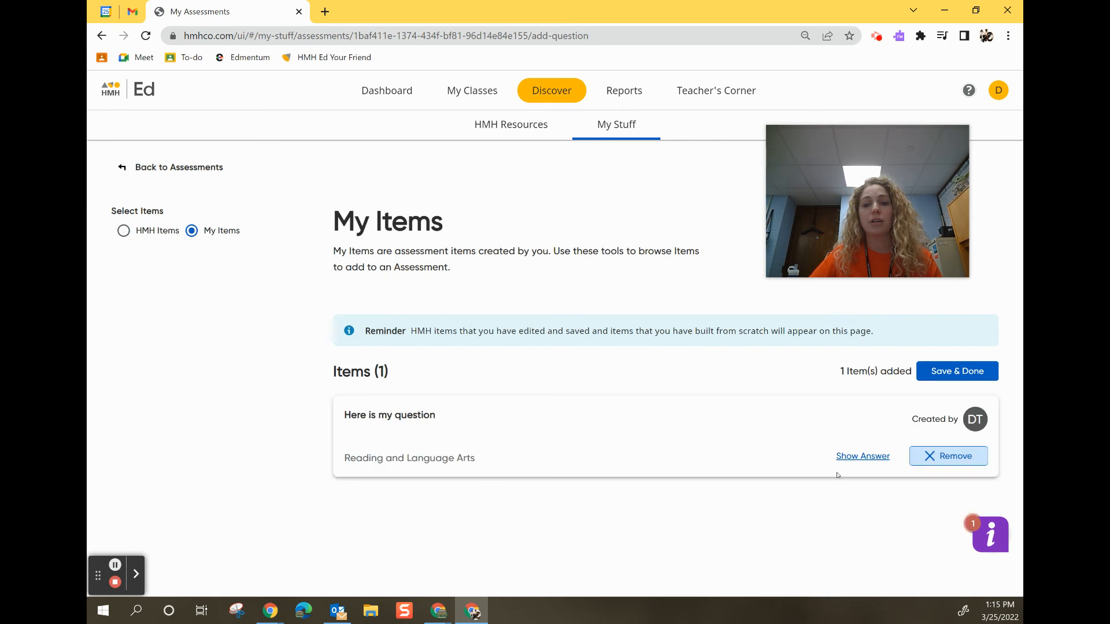
pyautogui.click(148, 229)
pyautogui.scroll(-5, 373, 309)
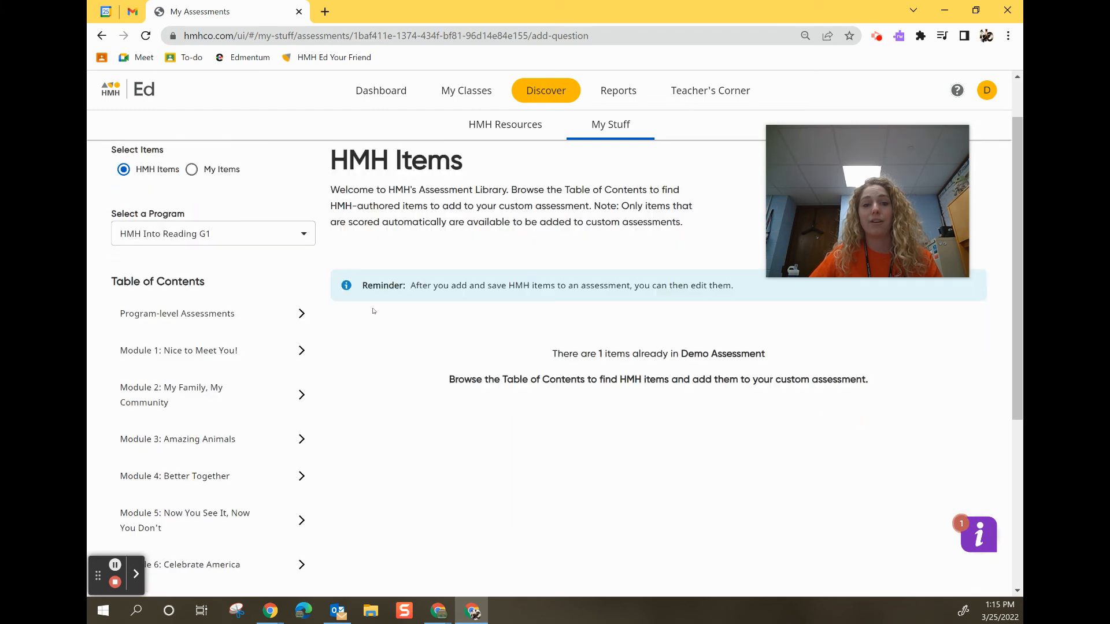
pyautogui.scroll(5, 372, 312)
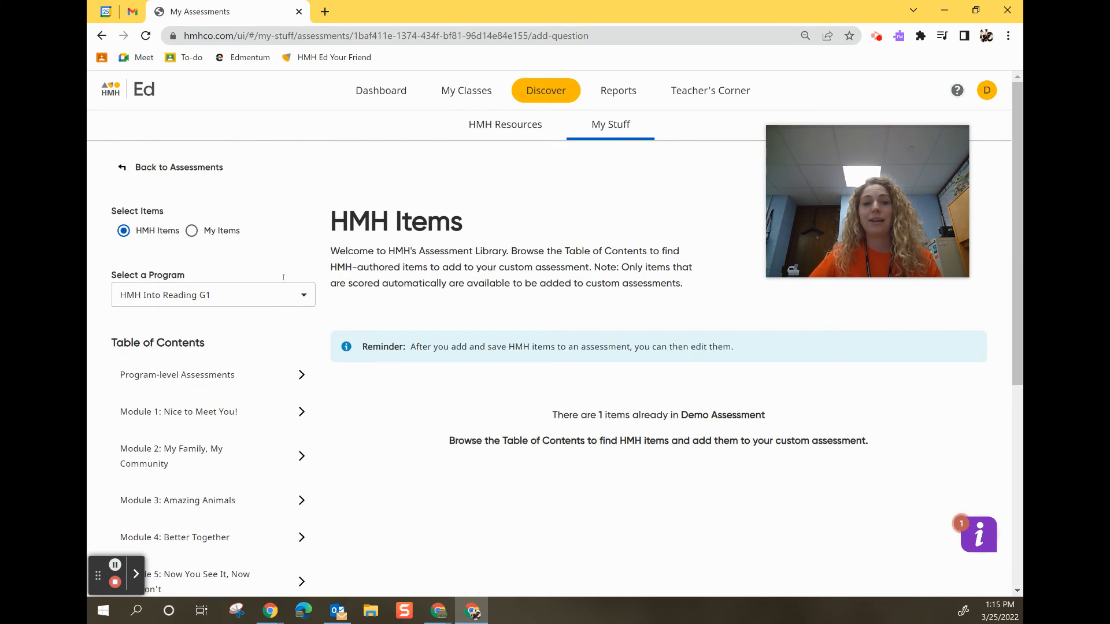
# Leave the item selection for Demo Assessment and open Demo Assessment 3 from the list of assessments.
pyautogui.click(151, 167)
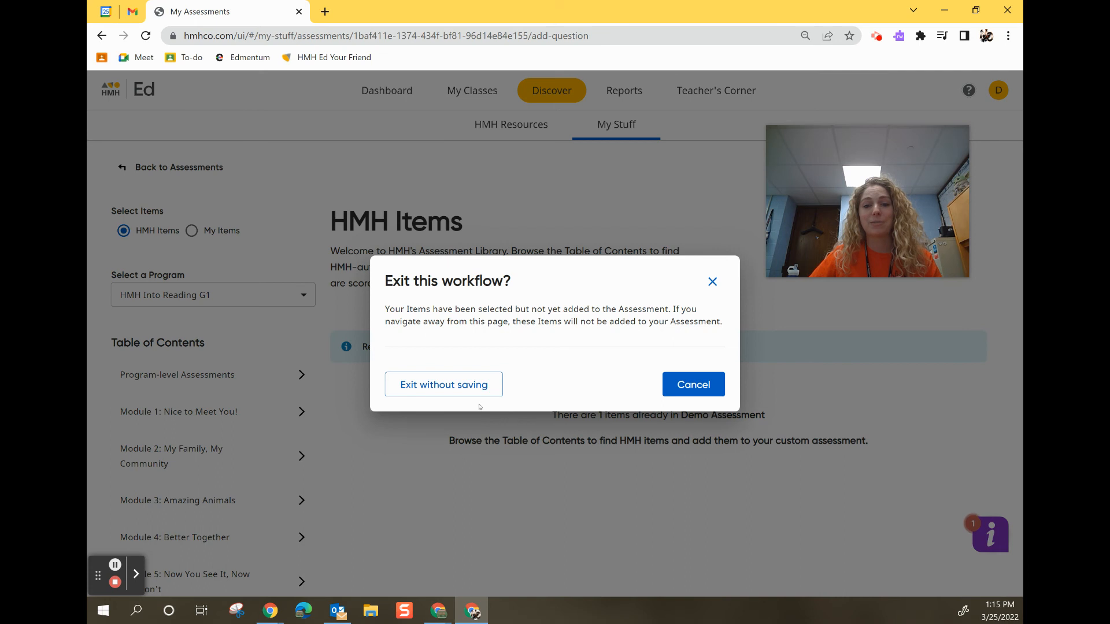
pyautogui.click(690, 388)
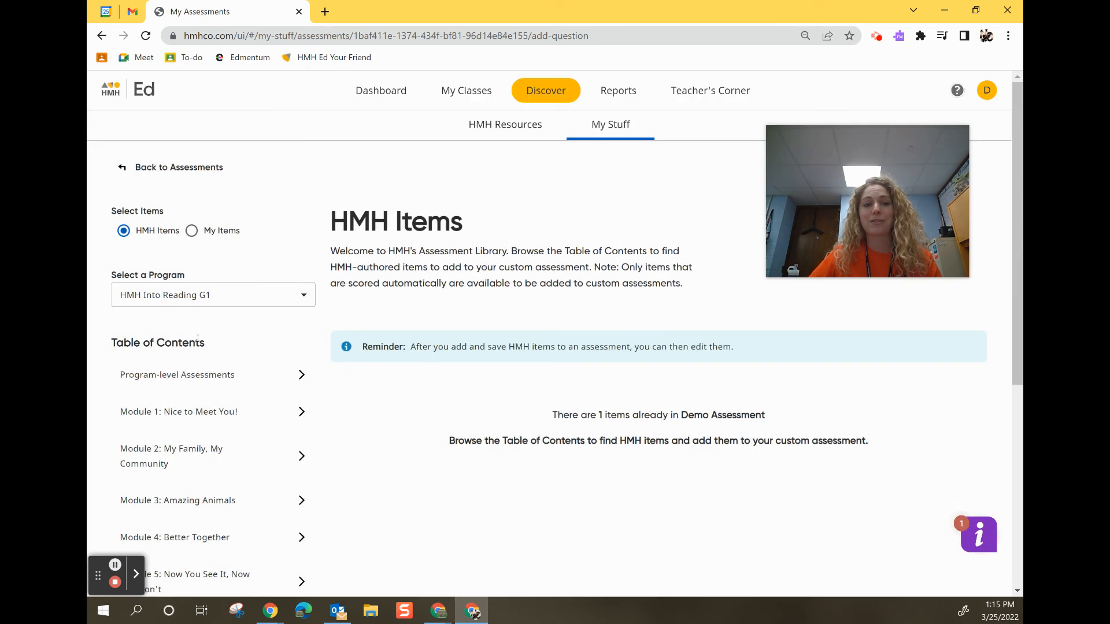
pyautogui.click(608, 125)
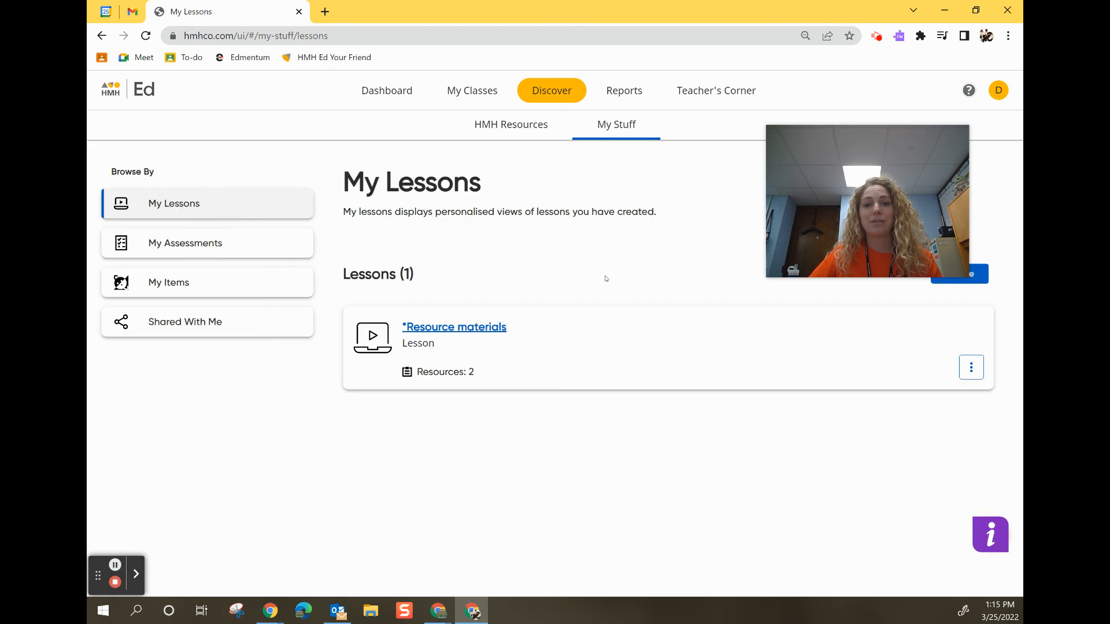
pyautogui.click(229, 238)
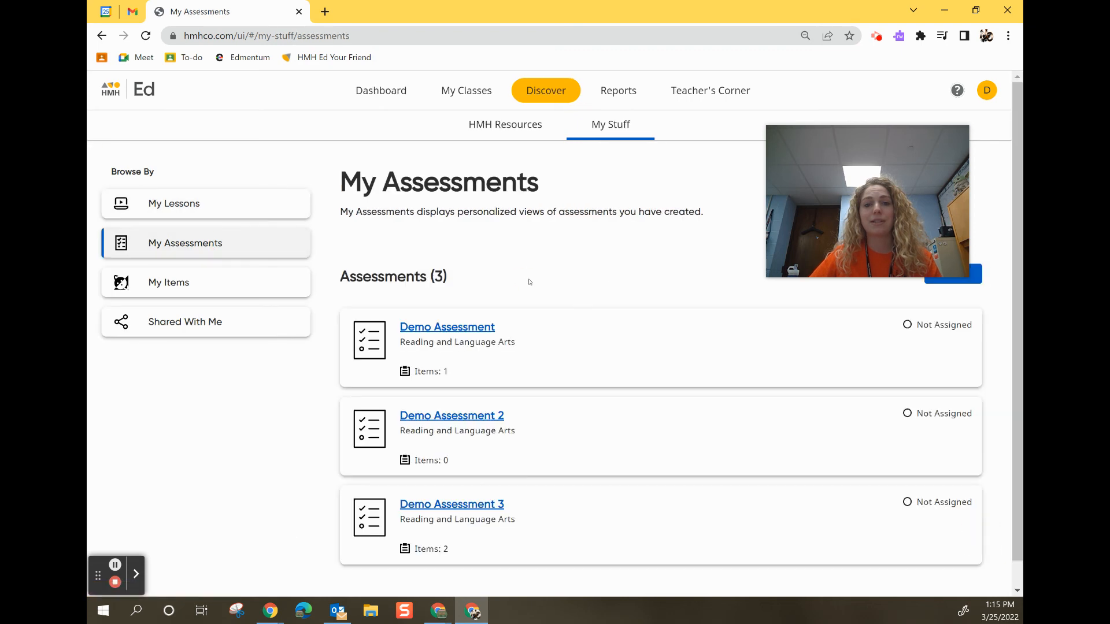
pyautogui.scroll(-1, 460, 331)
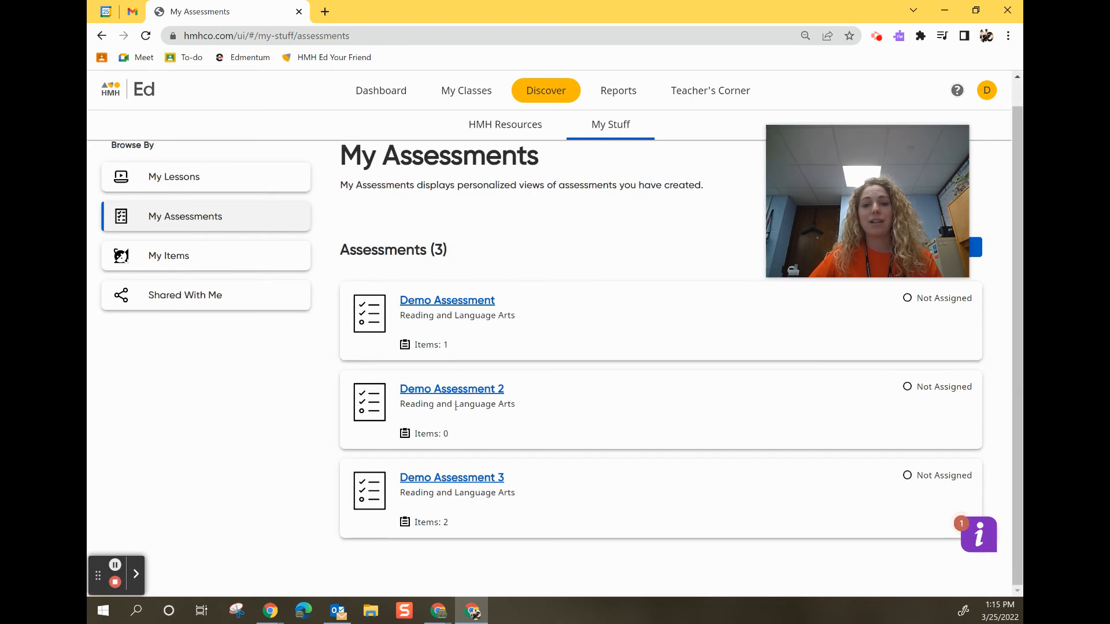
pyautogui.click(465, 482)
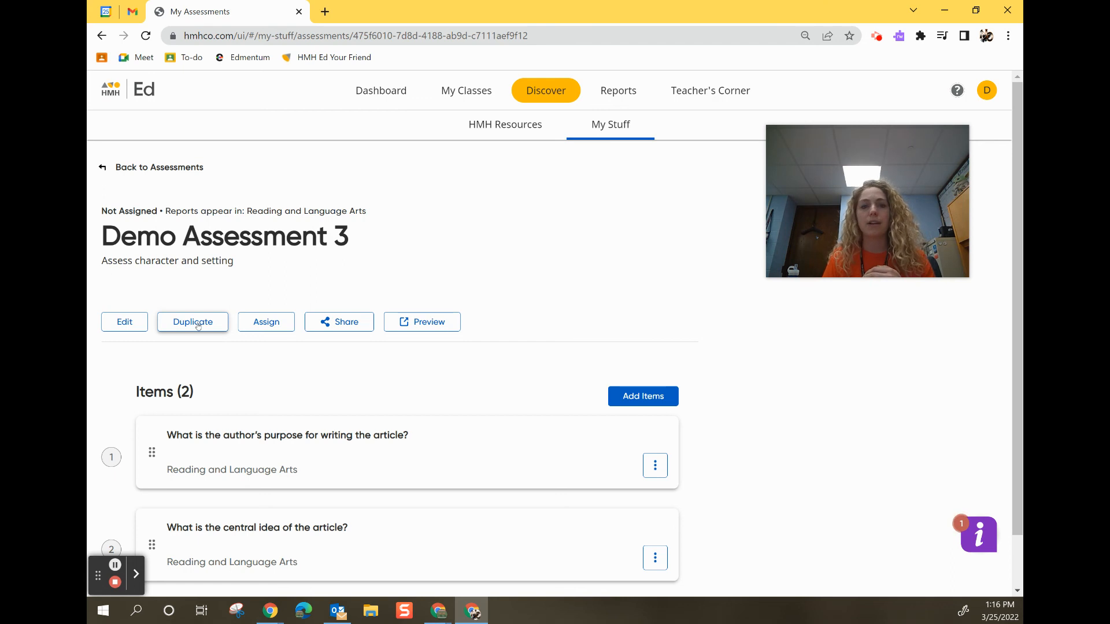
# Examine the assignment form for Demo Assessment 3, including dates, answer review and assignees, and close it without assigning.
pyautogui.click(275, 327)
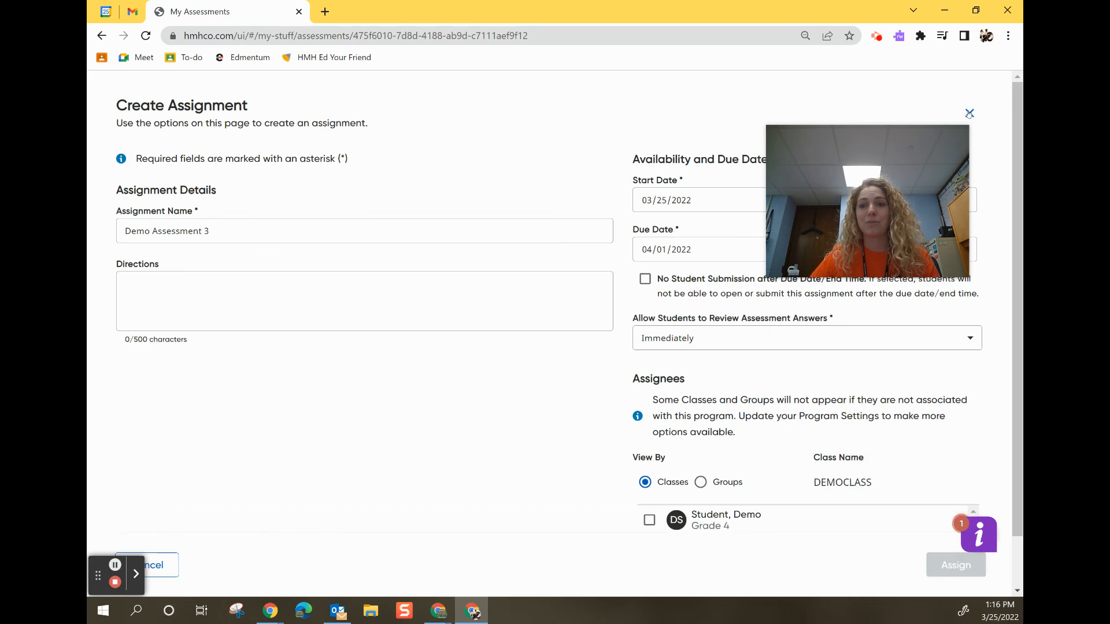
pyautogui.moveTo(863, 139); pyautogui.dragTo(432, 408)
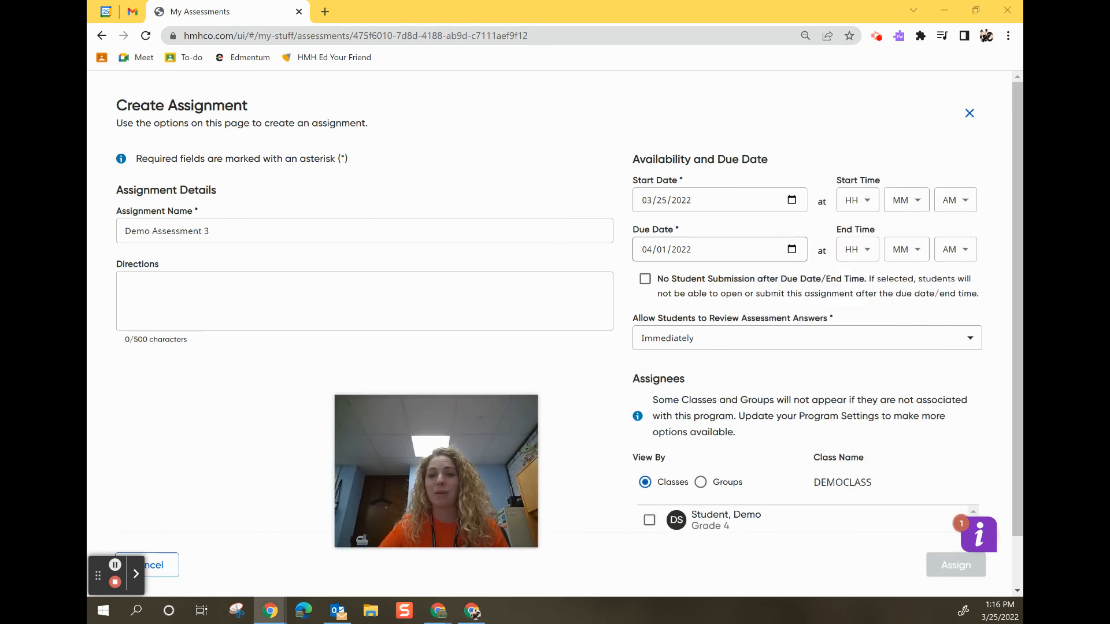
pyautogui.click(976, 115)
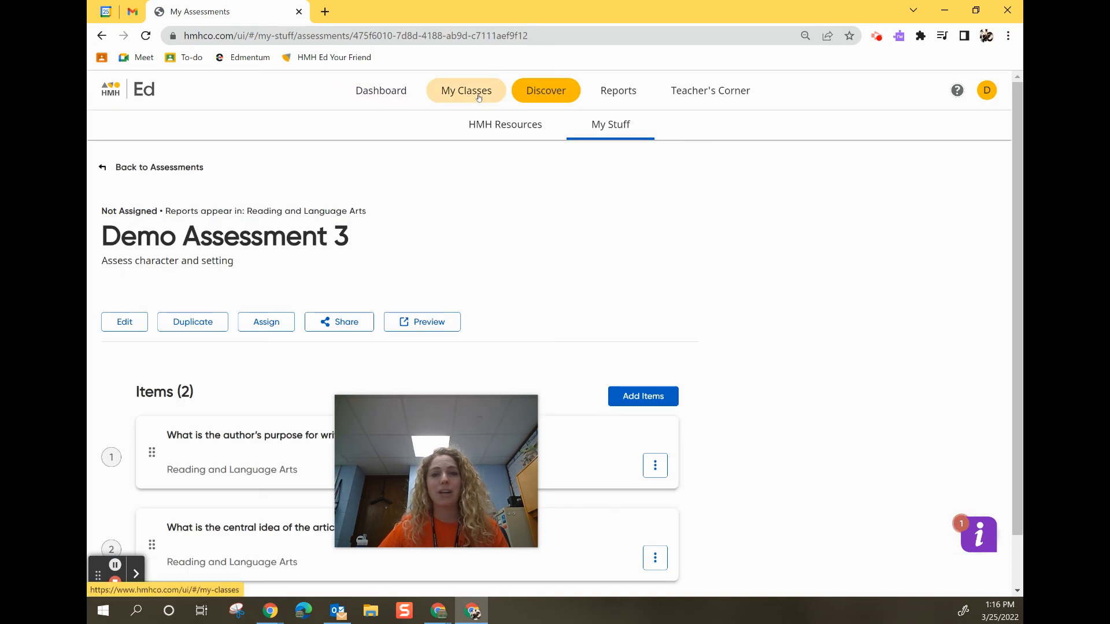
# Open DEMOCLASS and examine which Reading and Language Arts programs are selected in its program settings.
pyautogui.click(478, 96)
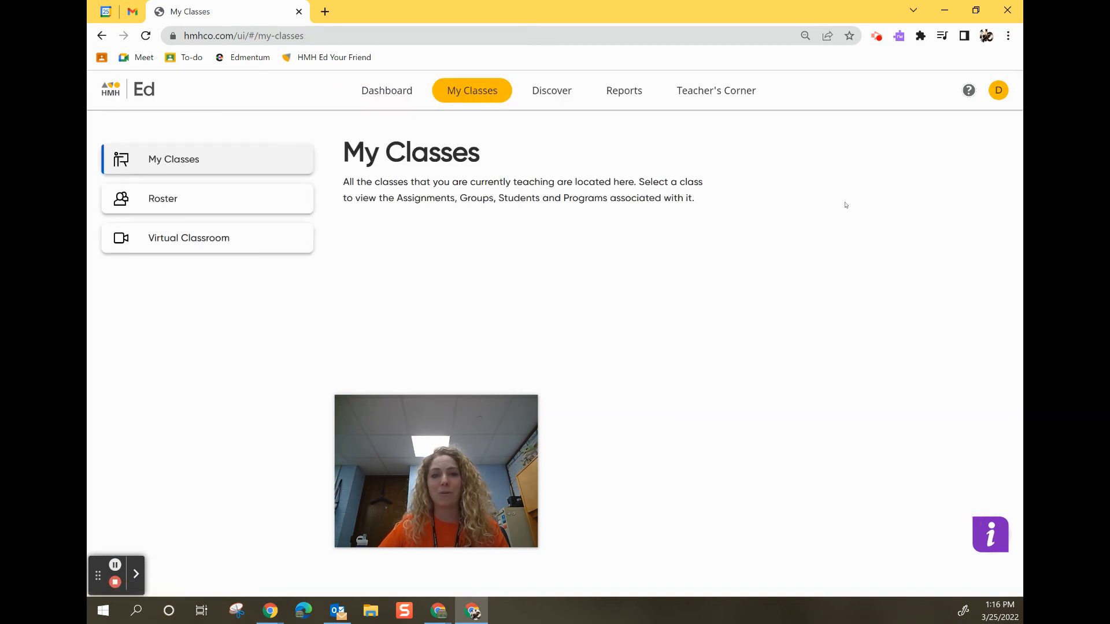
pyautogui.click(940, 309)
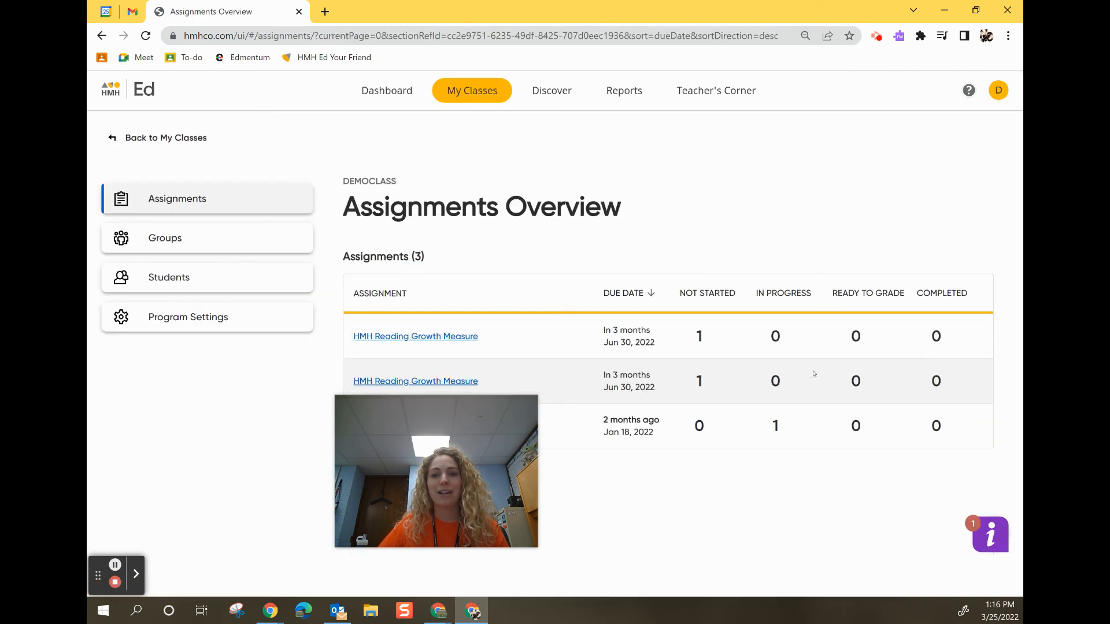
pyautogui.click(153, 319)
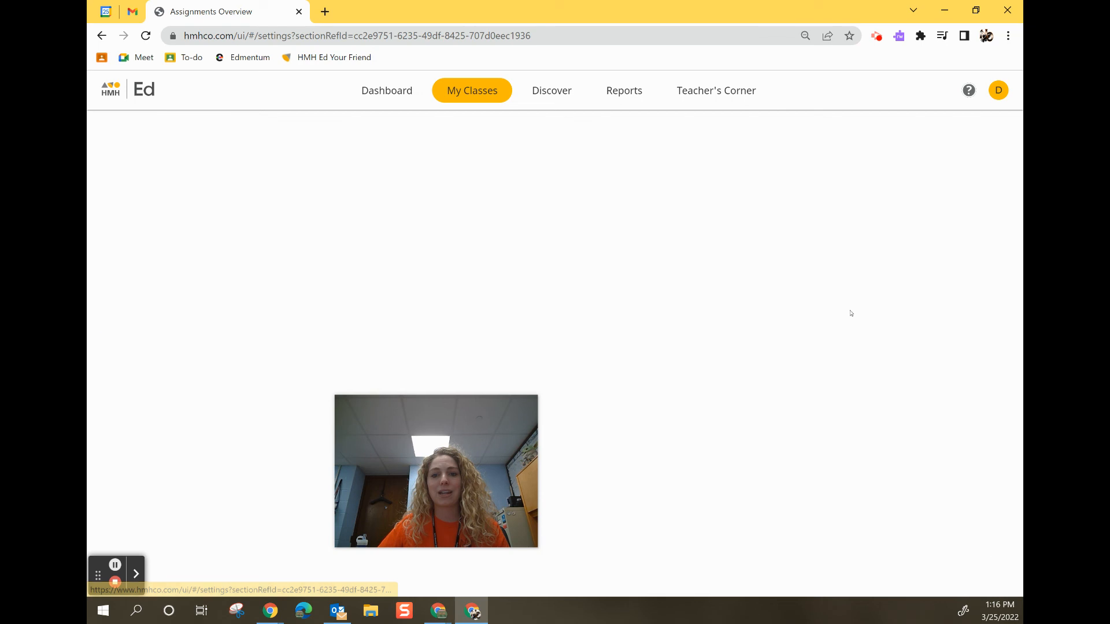
pyautogui.scroll(-2, 748, 428)
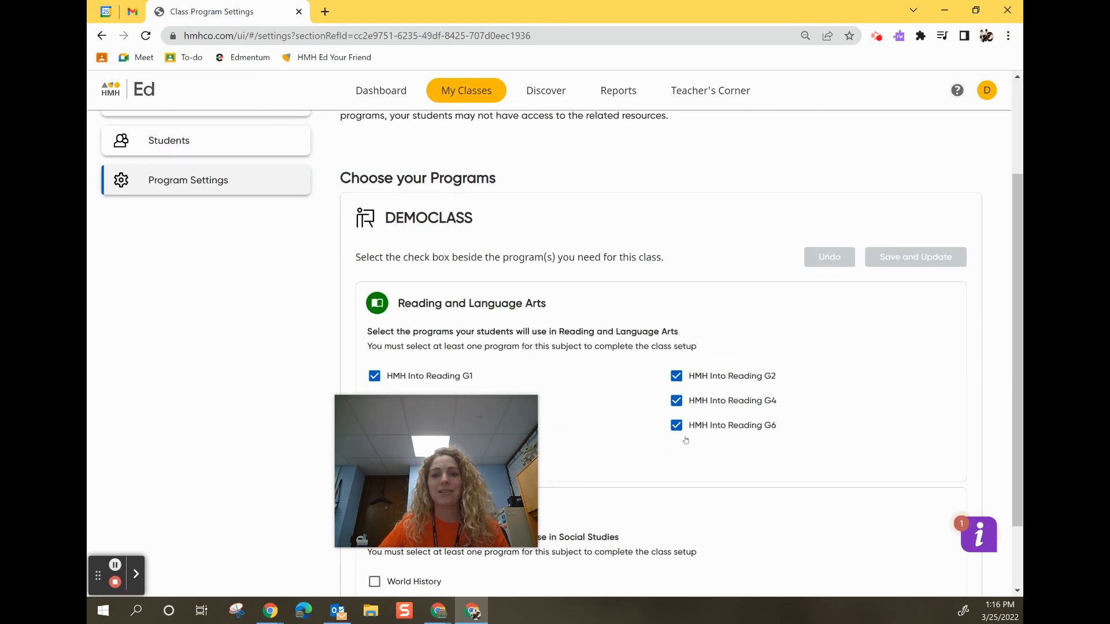
pyautogui.scroll(2, 723, 358)
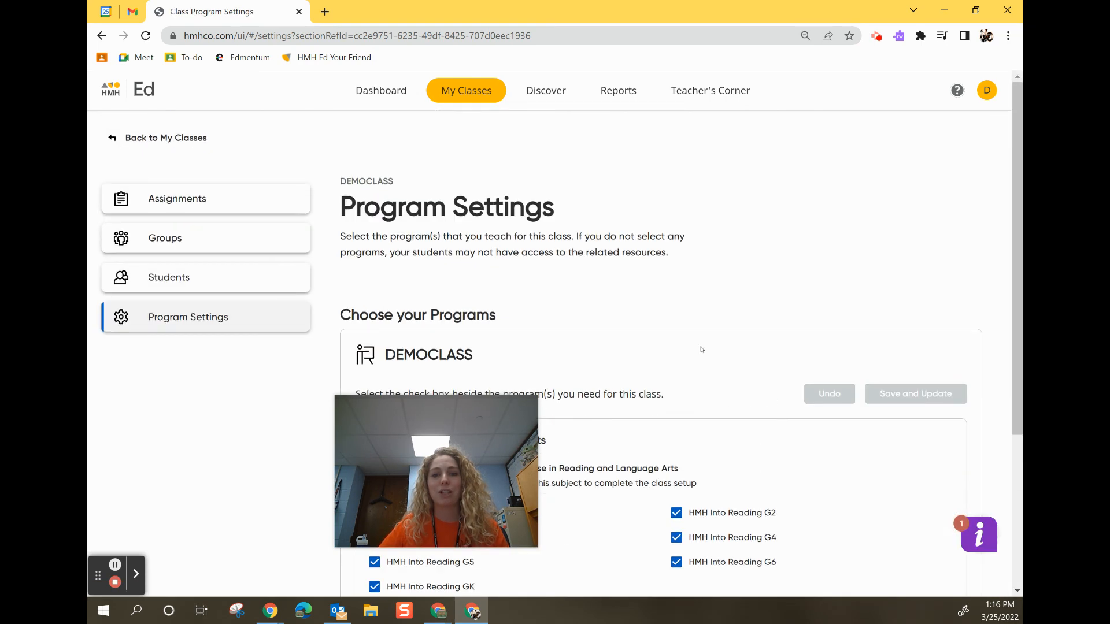
# Return to the assessments in My Stuff and reopen Demo Assessment 3.
pyautogui.click(553, 93)
pyautogui.click(616, 123)
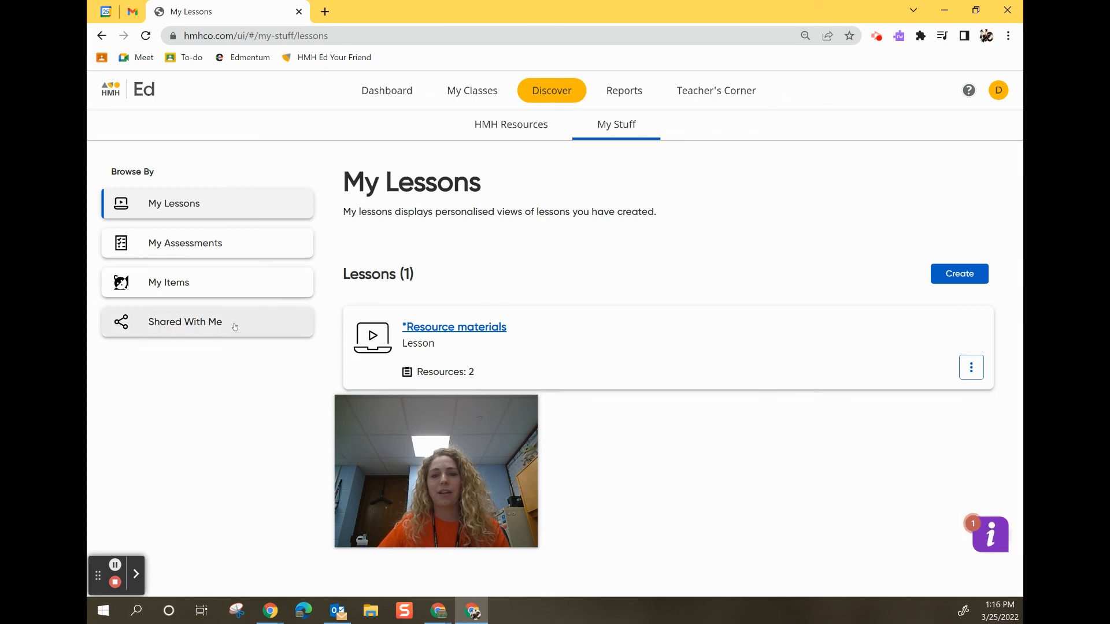
pyautogui.click(200, 238)
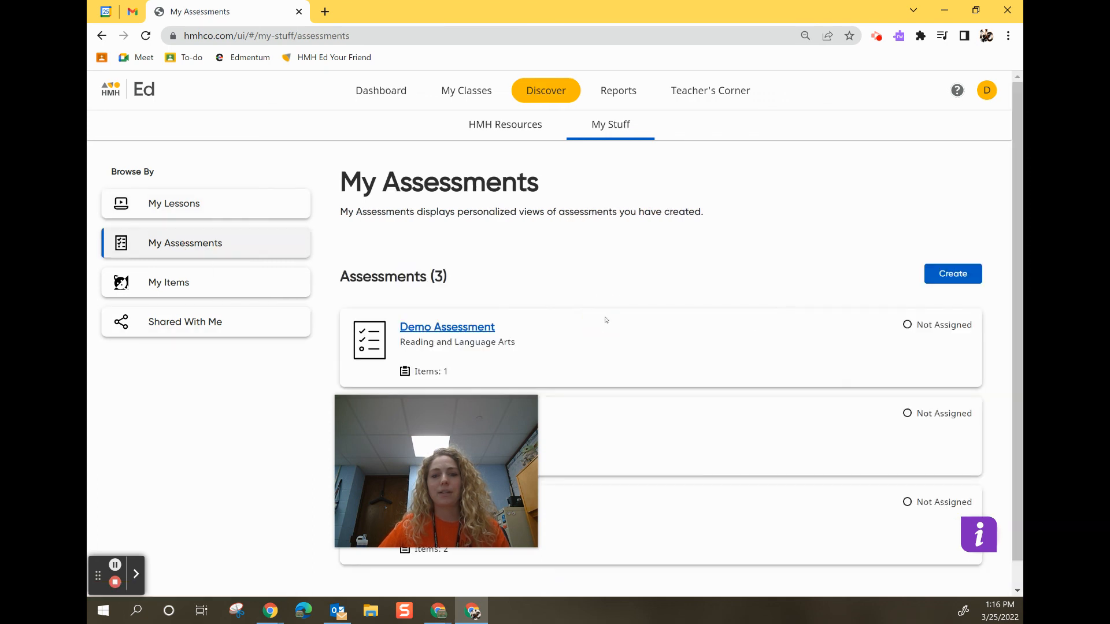
pyautogui.scroll(-1, 651, 417)
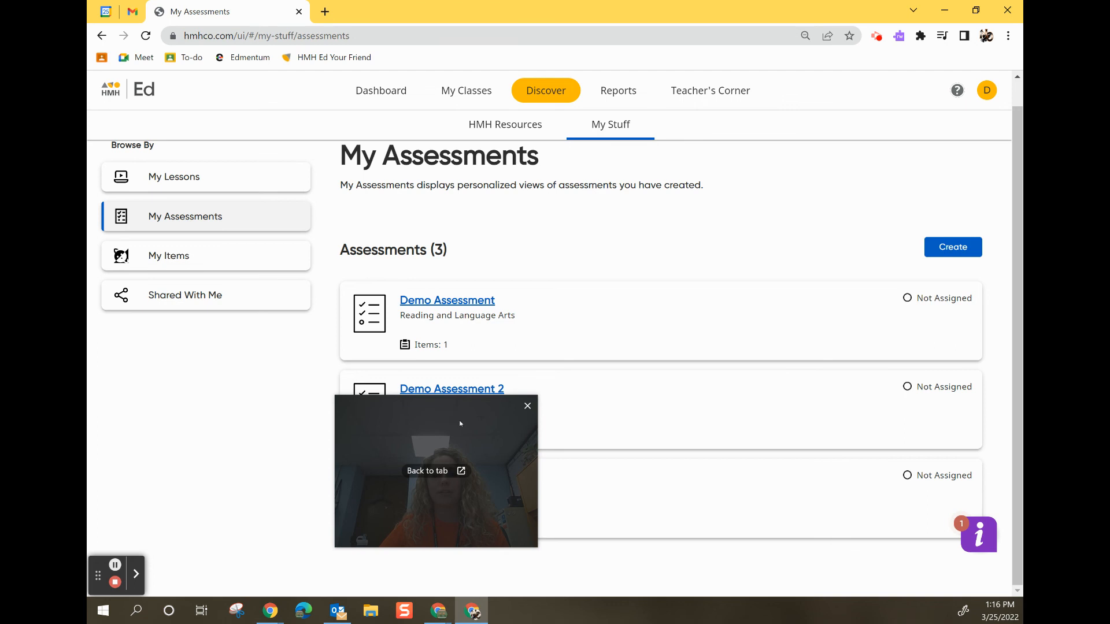
pyautogui.moveTo(437, 471); pyautogui.dragTo(854, 426)
pyautogui.click(459, 479)
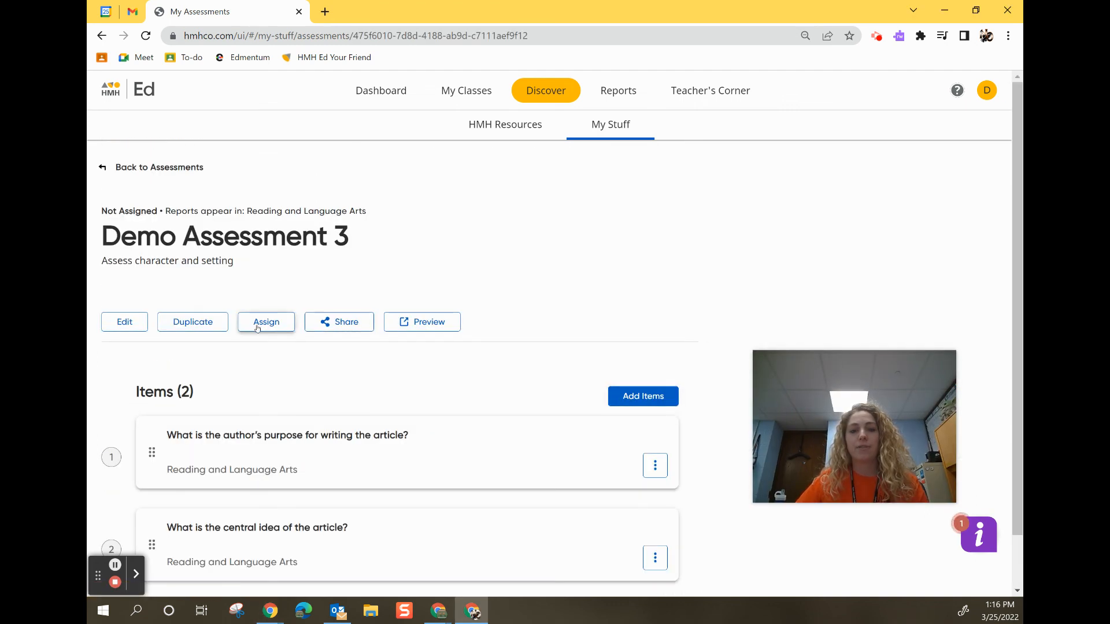
# Examine the sharing form for Demo Assessment 3 without sharing it, and open the assessment's preview before returning to its page.
pyautogui.click(344, 328)
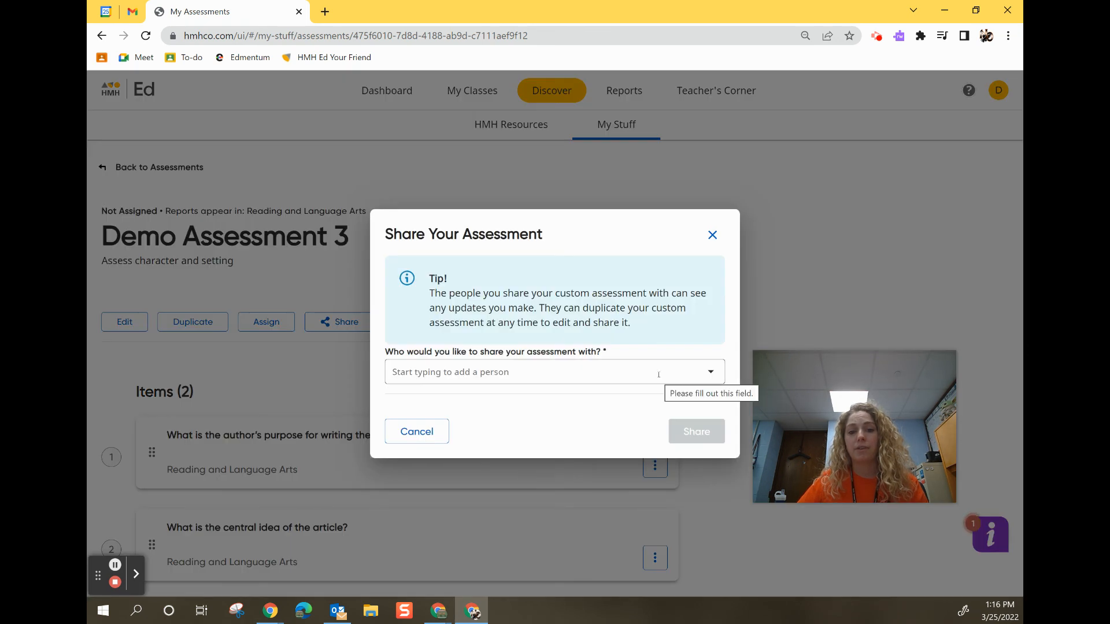
pyautogui.click(711, 237)
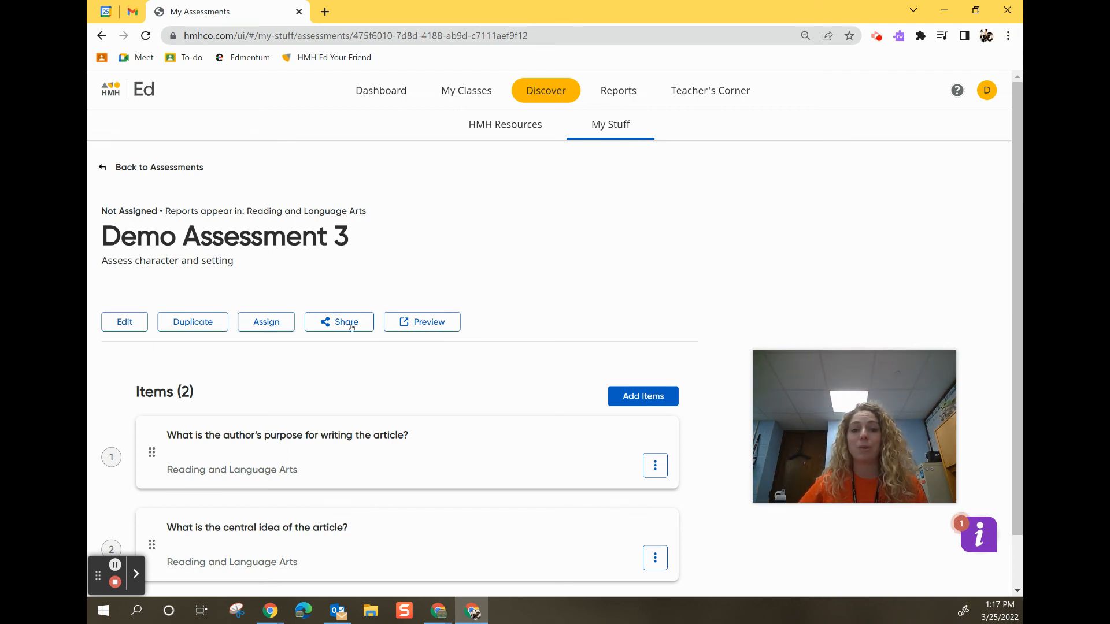
pyautogui.click(399, 325)
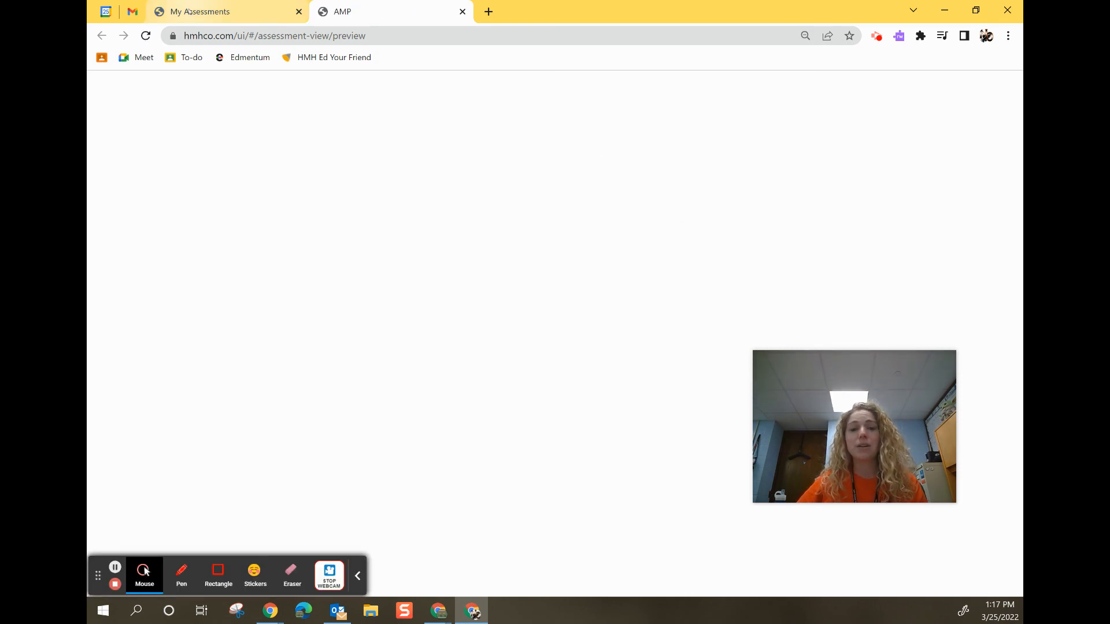
pyautogui.click(189, 11)
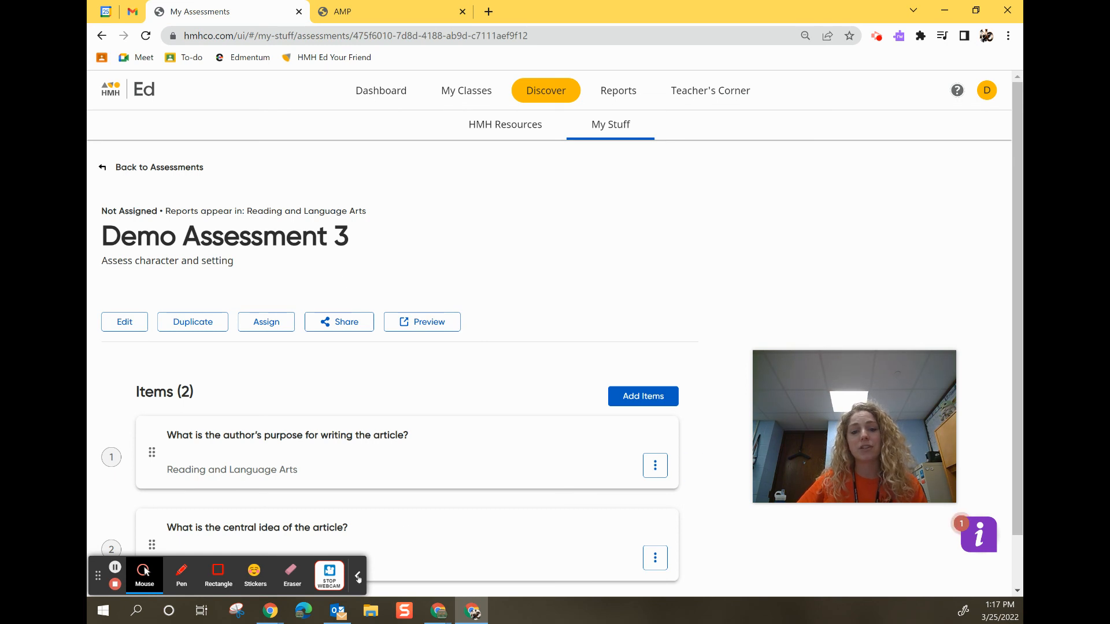
pyautogui.click(358, 576)
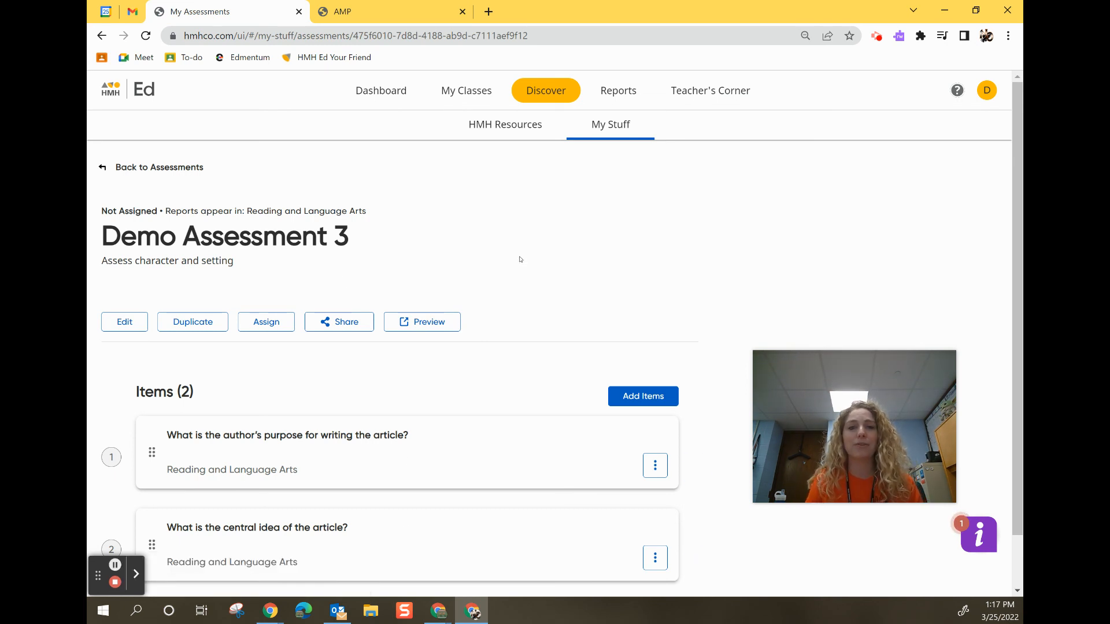